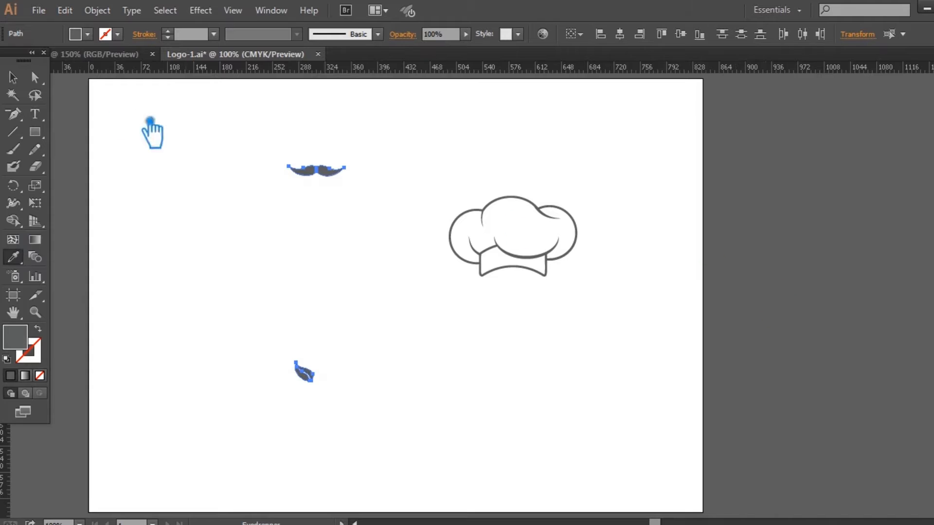
Deselect the artwork, move the moustache below the chef hat and place the leaf against the hat's left side
left_click(13, 77)
left_click(617, 201)
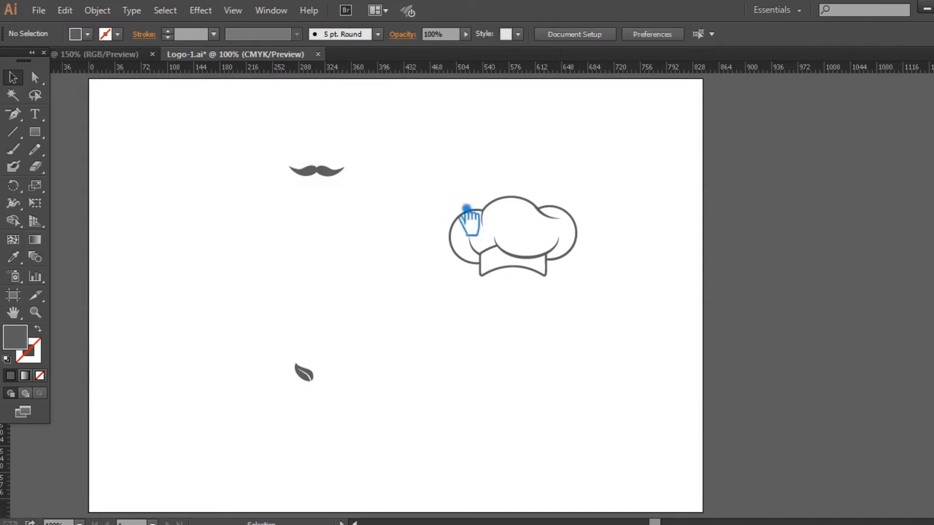
left_click_drag(332, 178, 533, 342)
left_click_drag(320, 381, 452, 336)
left_click(572, 334)
Position the enlarged leaf at the notch between the hat's left and central puffs, nudging it into place
left_click_drag(478, 375, 478, 382)
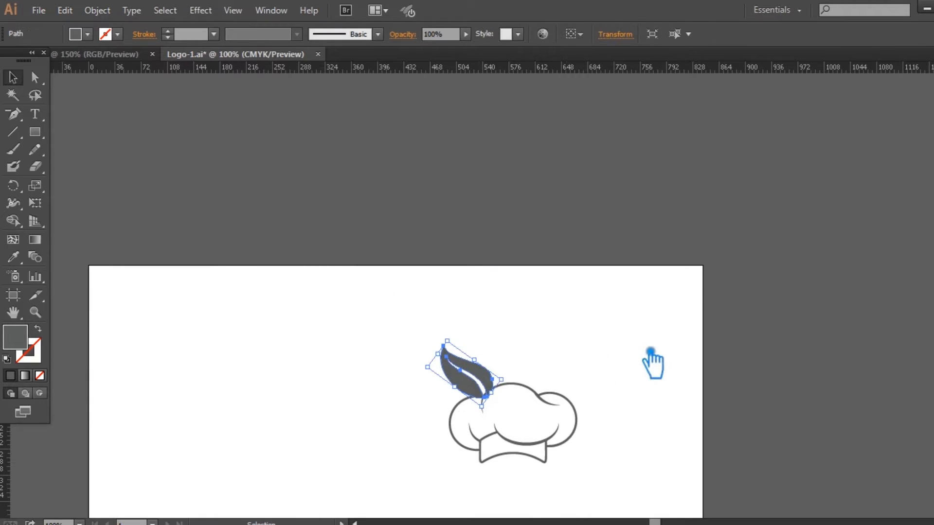
key("Up")
key("Up")
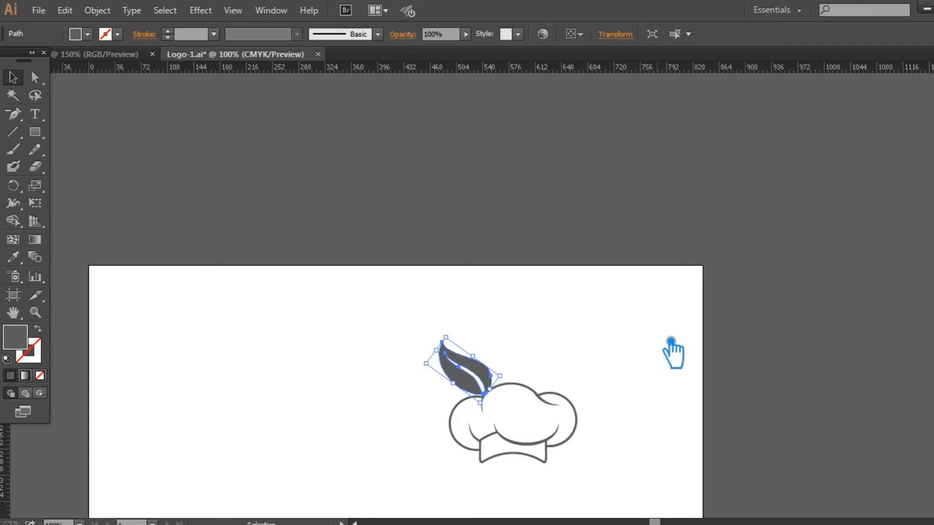
key("Left")
key("Down")
key("Down")
key("Down")
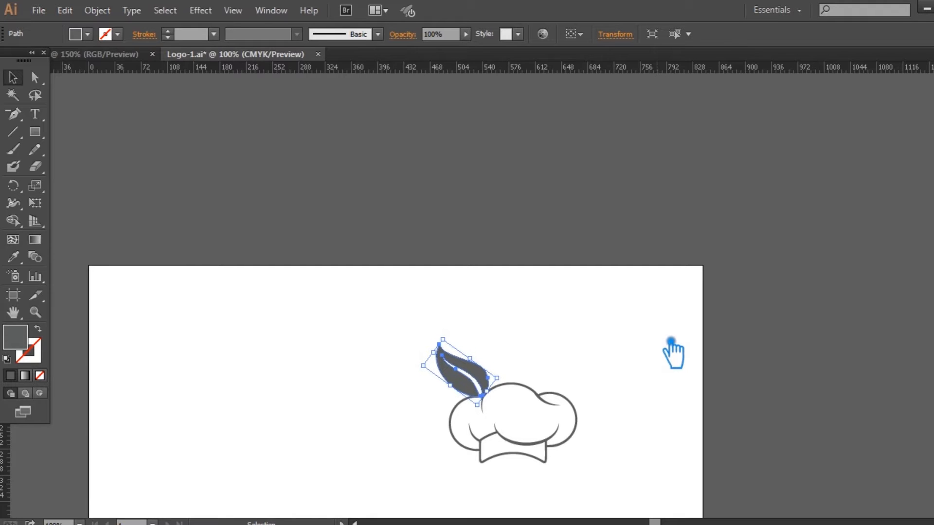
left_click(671, 341)
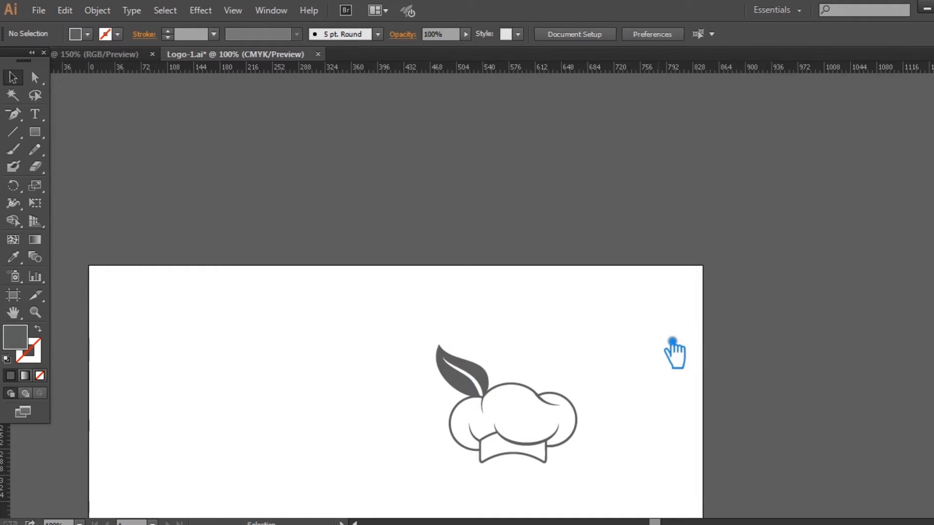
Scale the leaf down and seat its base in the notch between the hat's left and central puffs
left_click(462, 362)
left_click_drag(442, 338, 457, 370)
key("a")
key("ctrl+=")
left_click_drag(707, 437, 537, 310)
left_click(543, 320)
left_click_drag(311, 348, 319, 357)
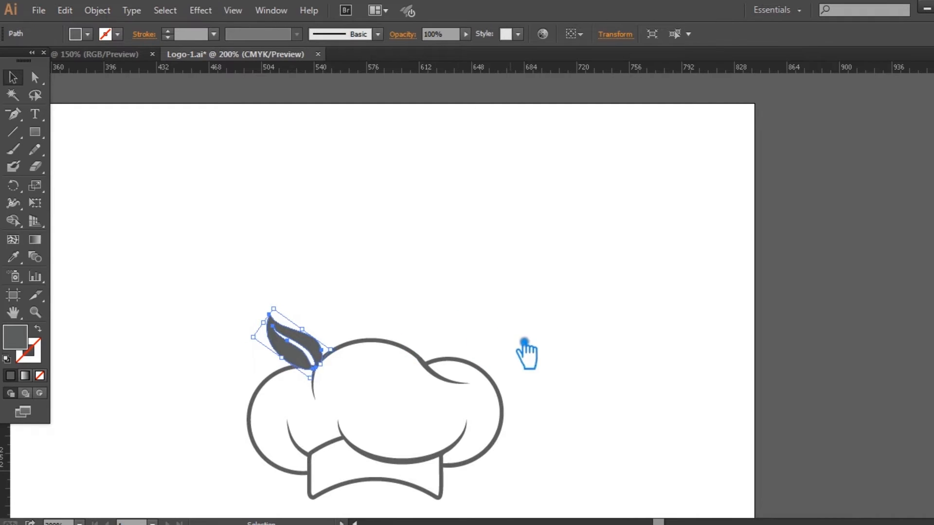
left_click(518, 294)
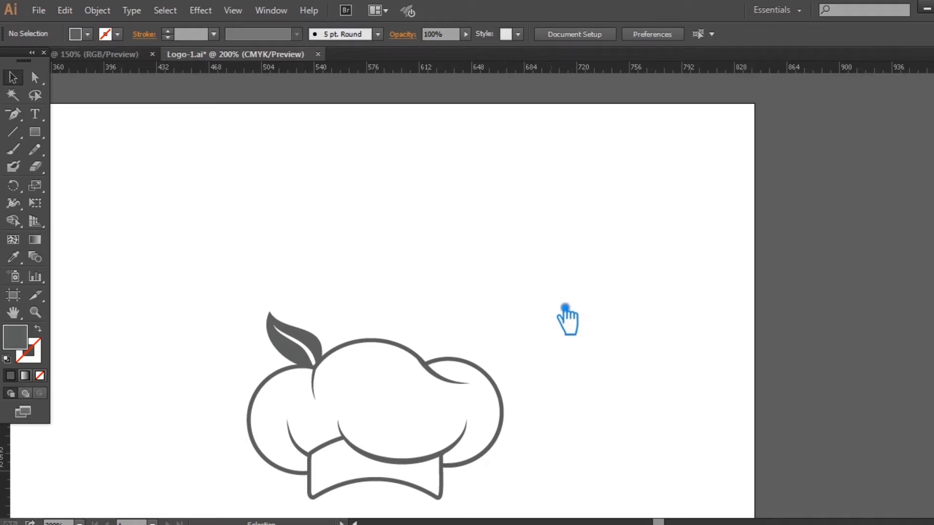
Create a mirrored copy of the leaf with a Reflect transform across the vertical axis
left_click(318, 336)
right_click(321, 338)
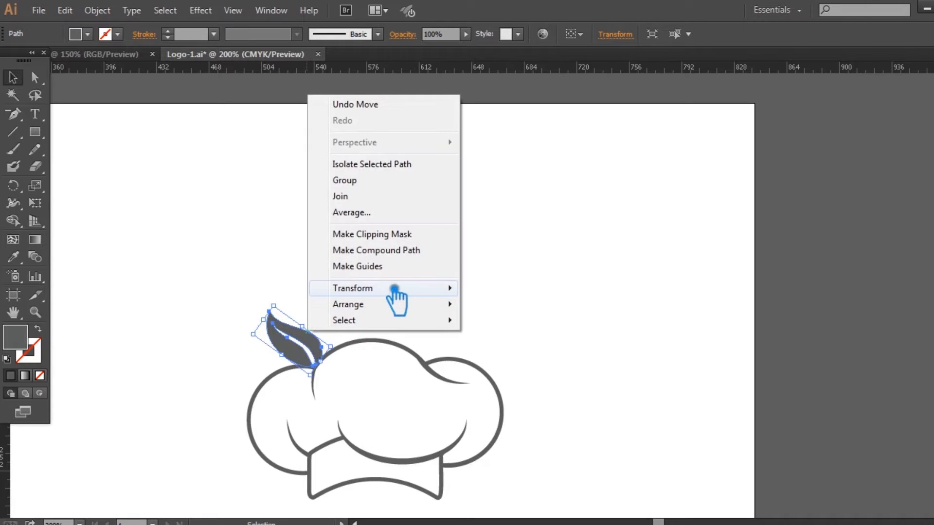
mouse_move(445, 288)
left_click(550, 343)
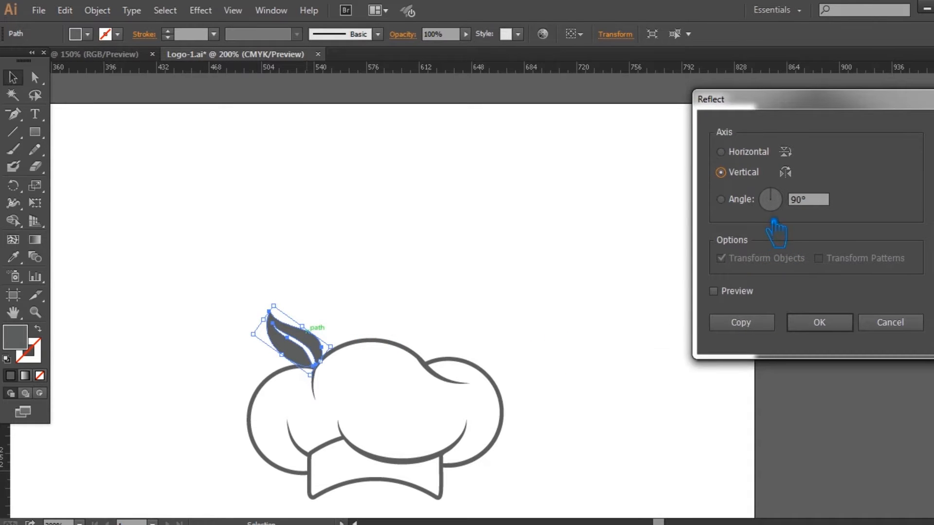
left_click(756, 323)
left_click(711, 298)
Move the mirrored leaf to the notch between the hat's central and right puffs, fine-tuning its position
left_click_drag(335, 347, 476, 346)
key("Up")
key("Up")
key("Up")
key("Up")
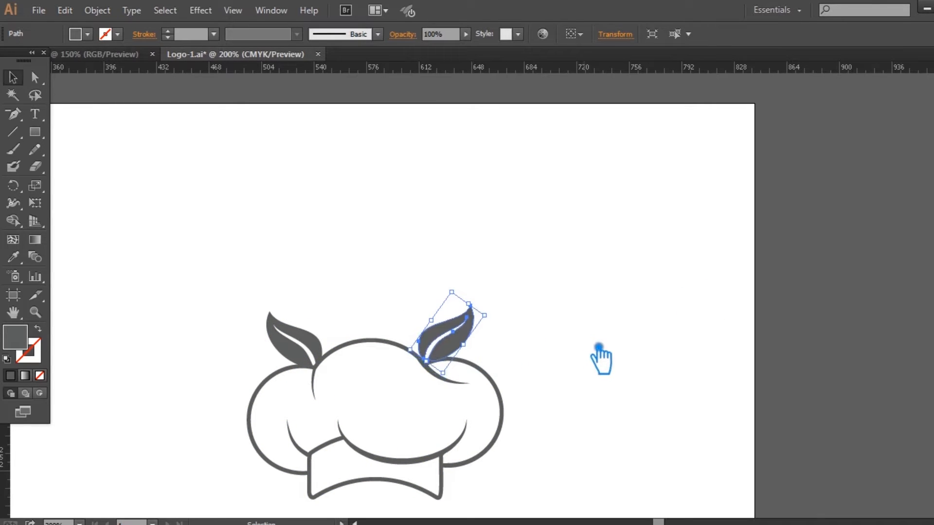
key("Left")
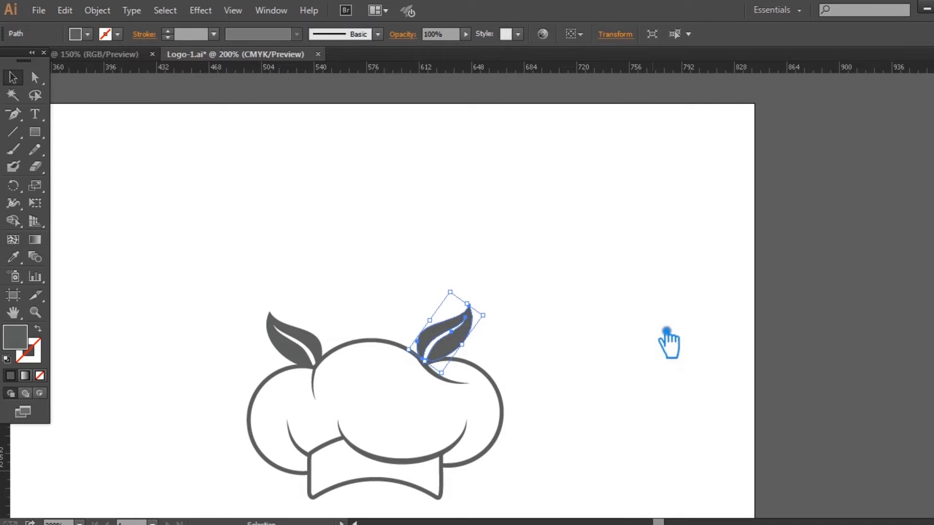
left_click(669, 341)
left_click(470, 346)
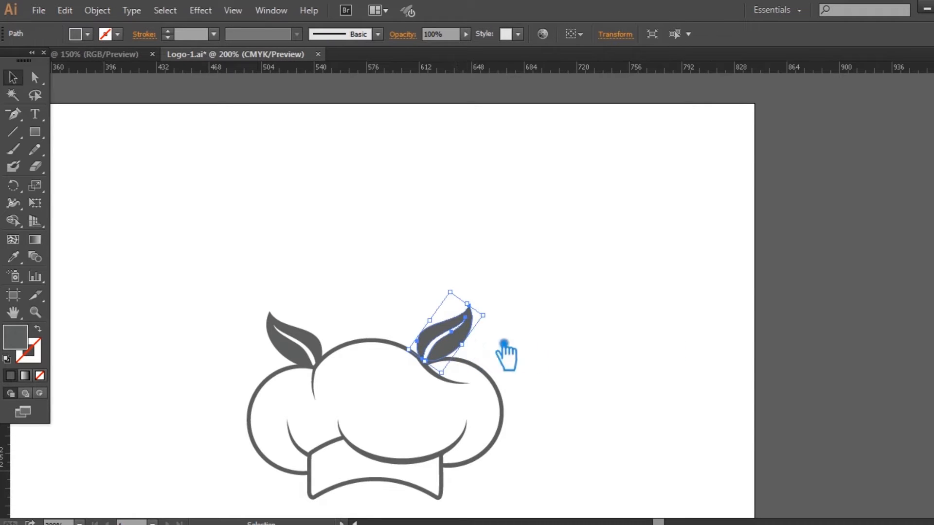
left_click(703, 335)
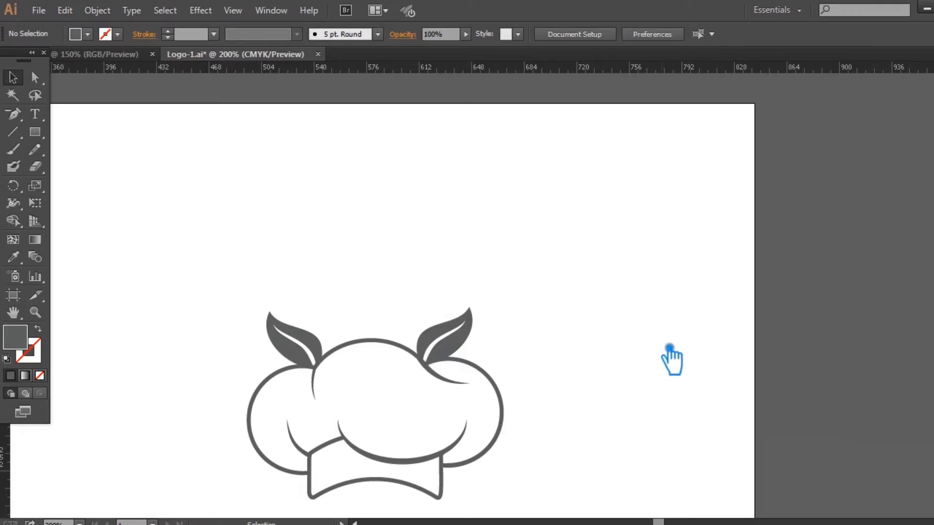
Group the chef hat with its two leaves
scroll(687, 359, "down", 5)
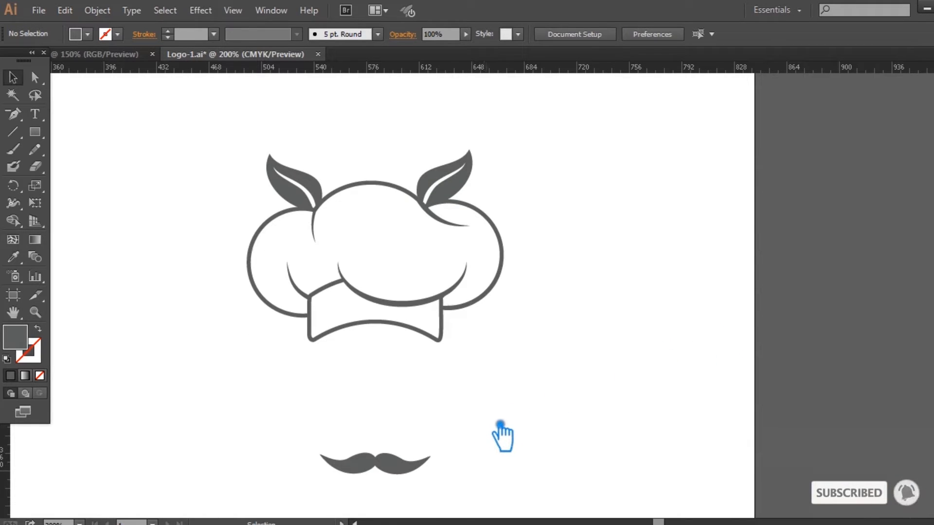
left_click_drag(519, 377, 193, 147)
left_click(527, 210)
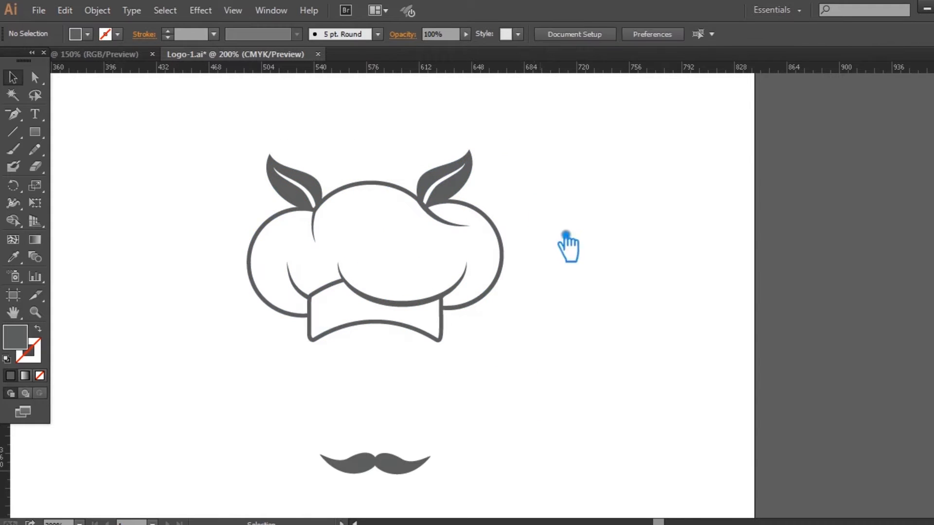
Reposition the moustache slightly farther below the hat, leaving room for text between them
left_click_drag(552, 360, 783, 371)
left_click_drag(677, 333, 534, 326)
left_click(722, 391)
left_click_drag(619, 390, 660, 357)
left_click_drag(660, 444, 515, 478)
left_click(560, 290)
left_click(564, 375)
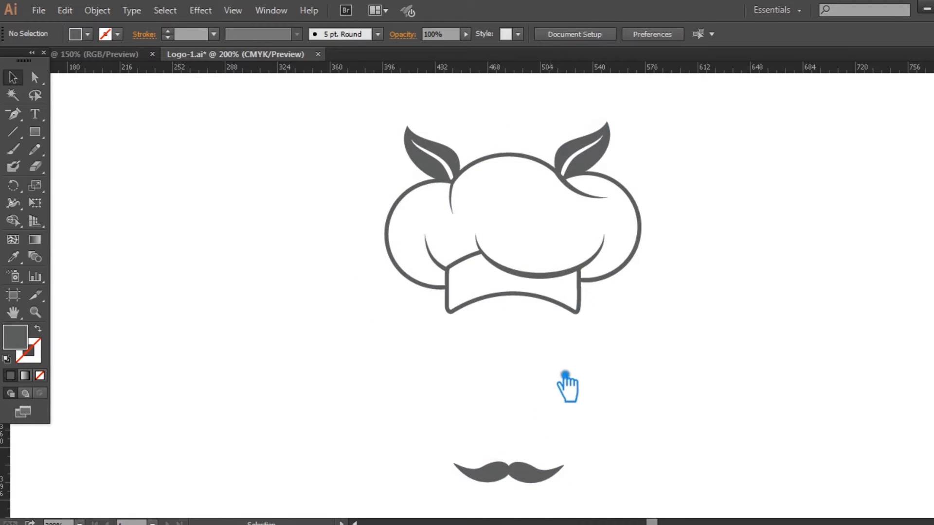
Scale the grouped hat and leaves down proportionally to about two thirds of their size, keeping them centred
left_click(567, 276)
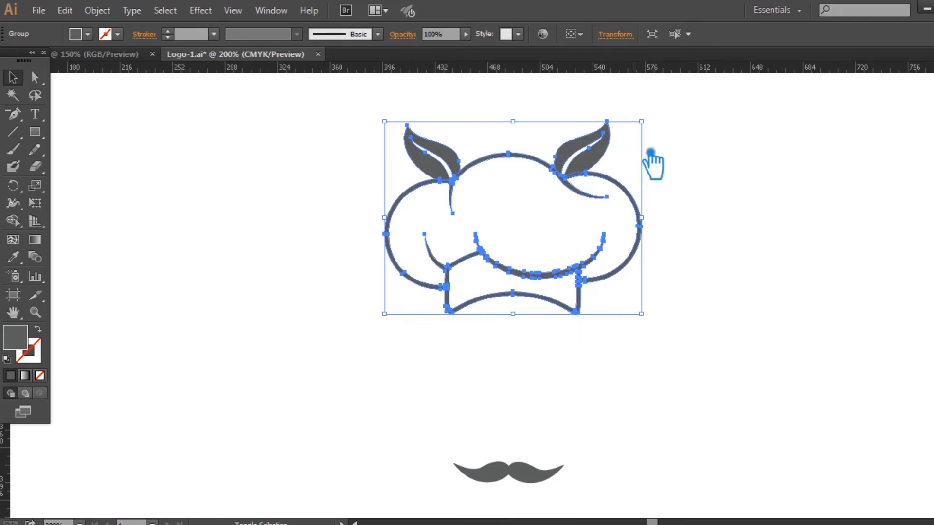
left_click_drag(642, 122, 597, 155)
left_click(677, 242)
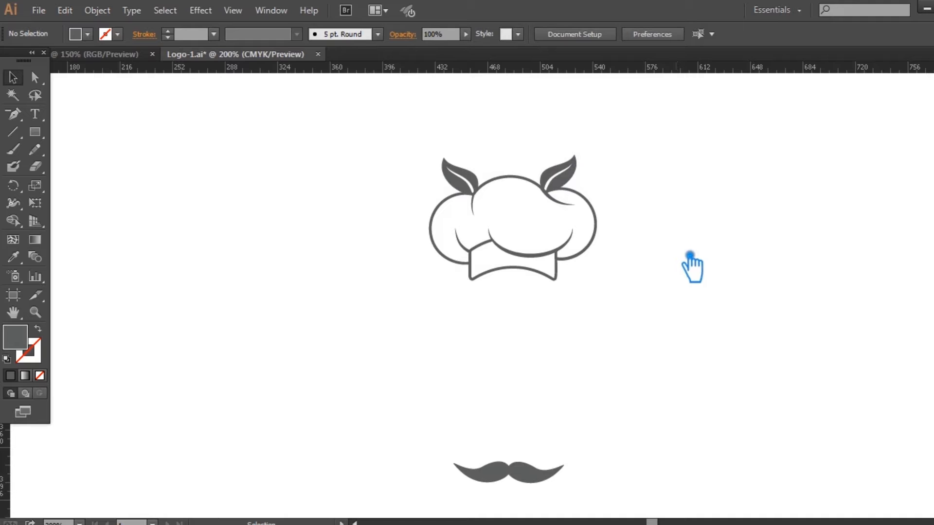
Add the text "Restaurant" at 48 pt between the hat and the moustache
key("t")
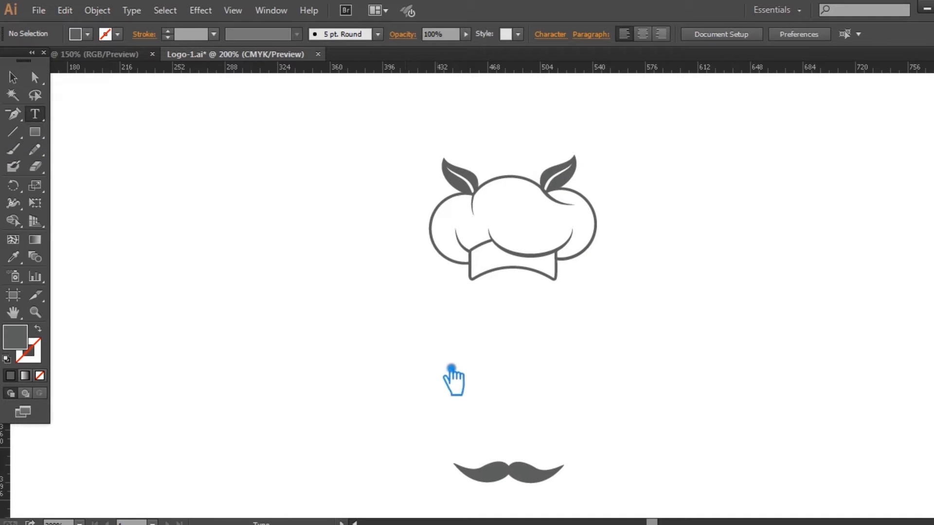
left_click(441, 369)
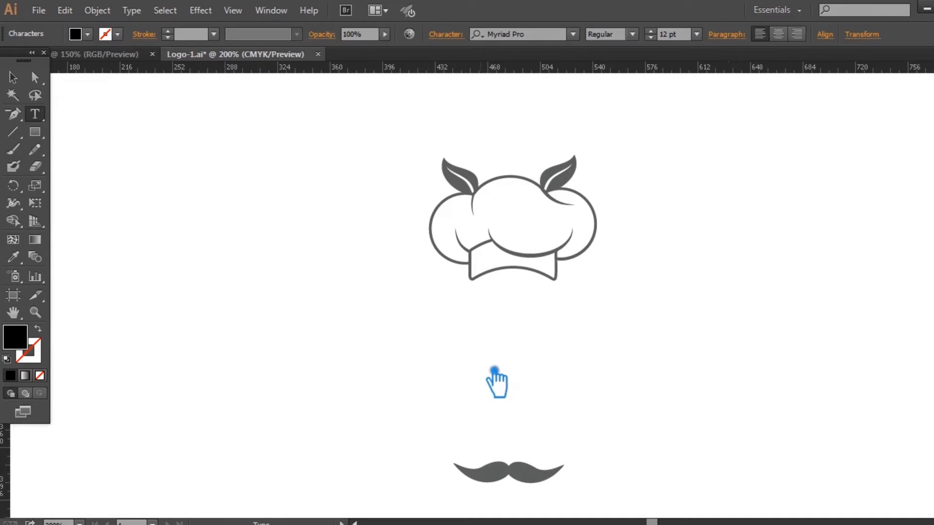
left_click(697, 34)
left_click(728, 262)
type("Restaurant")
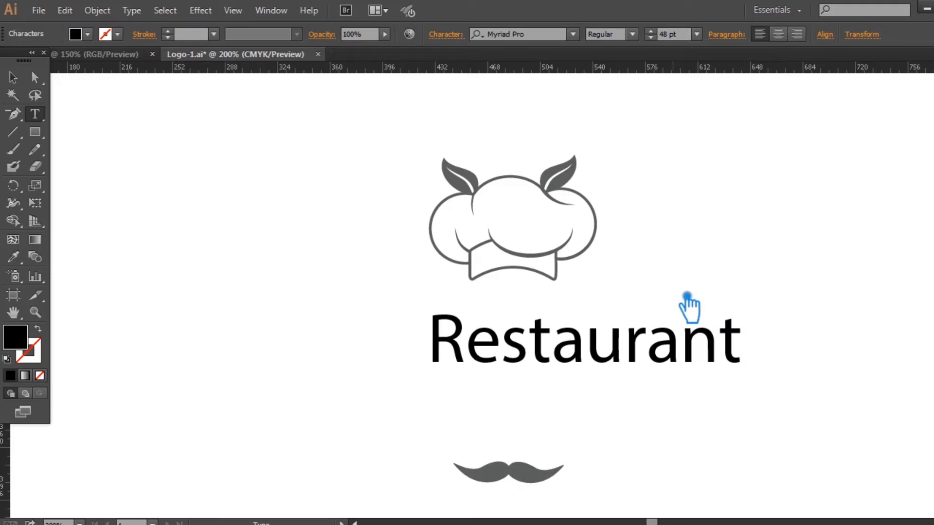
Extend the text to "Restaurant Name" and move it to sit roughly centred beneath the hat
left_click(14, 79)
left_click(36, 114)
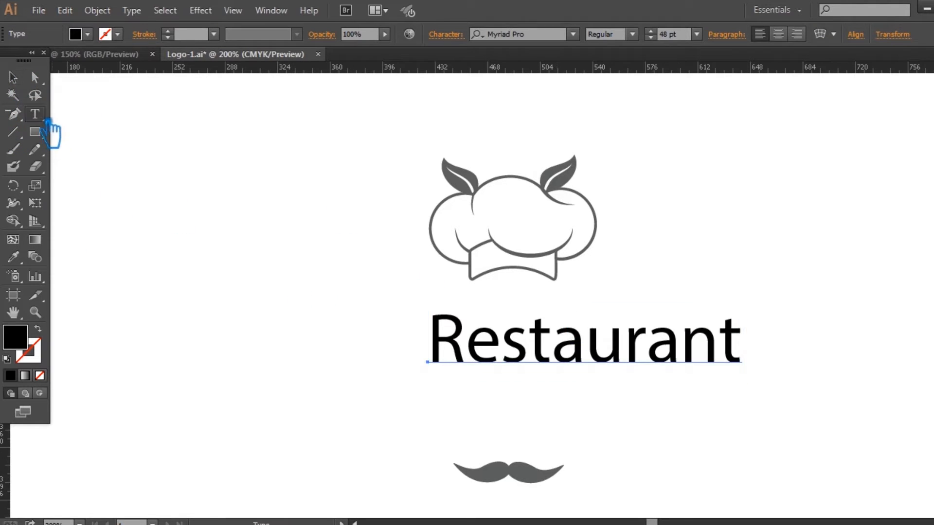
left_click(744, 344)
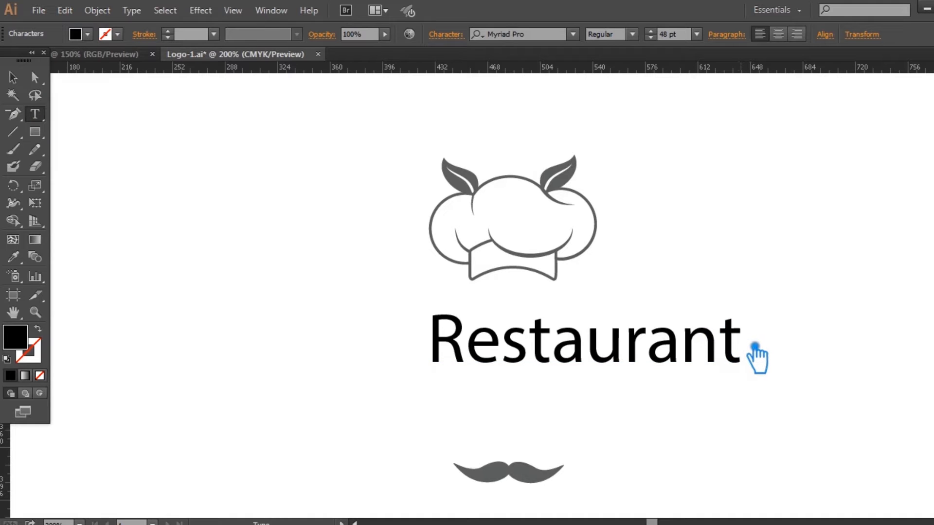
type("Name")
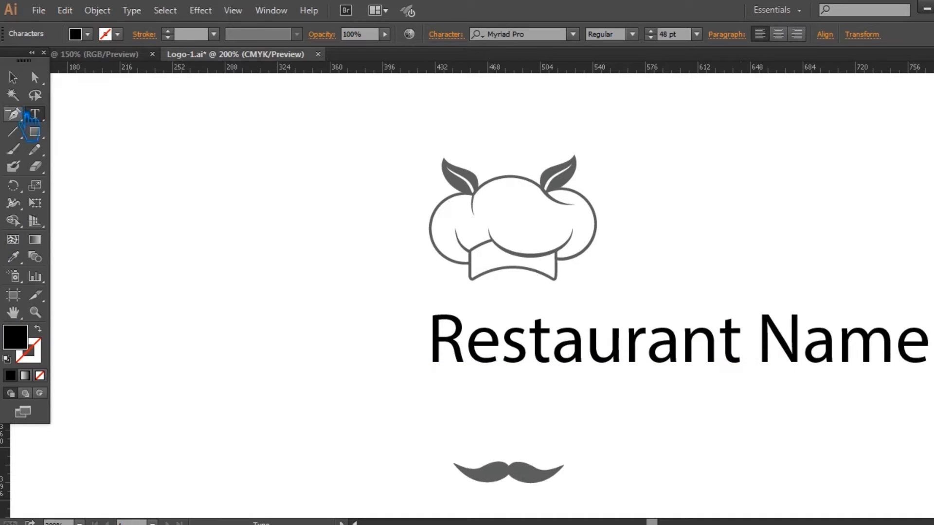
left_click(13, 77)
left_click(198, 194)
left_click_drag(766, 374, 615, 358)
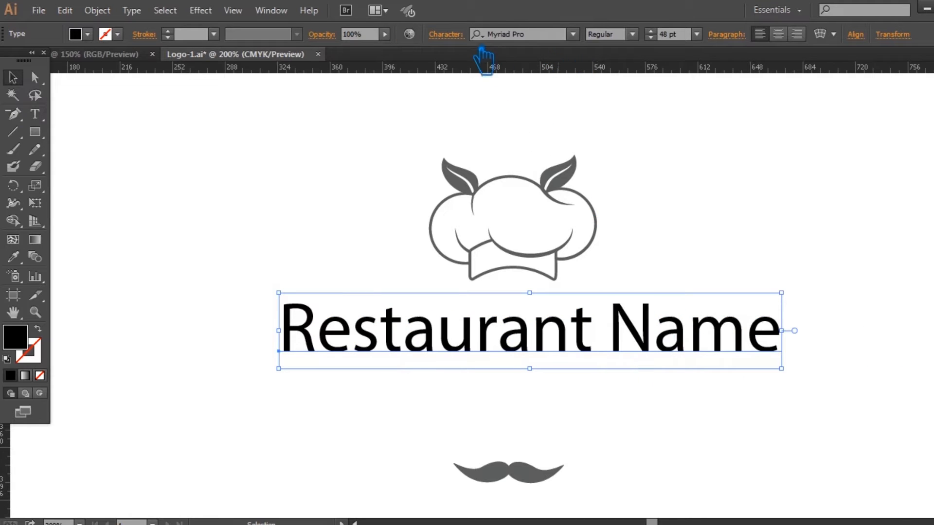
left_click(445, 34)
left_click(453, 124)
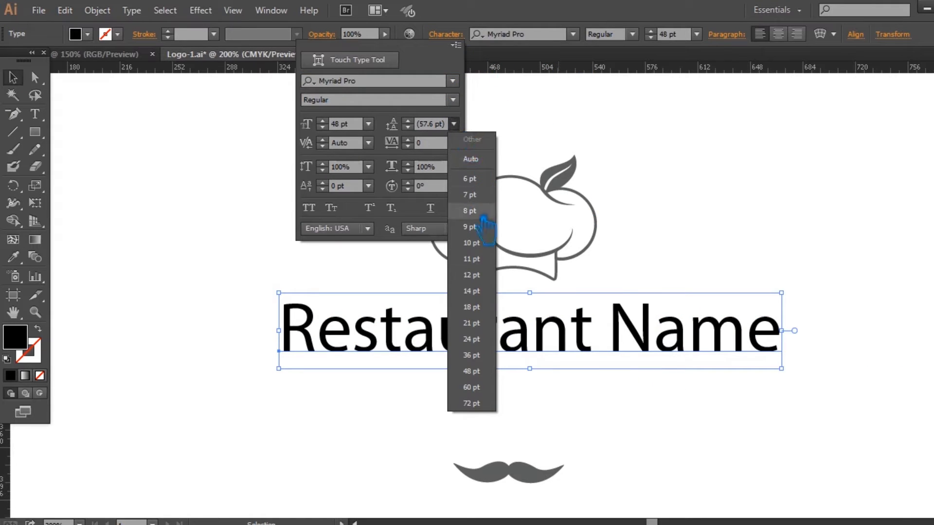
left_click(455, 38)
left_click(455, 38)
Tighten the tracking of the Restaurant Name text, trying -50 and settling on -25
left_click(455, 39)
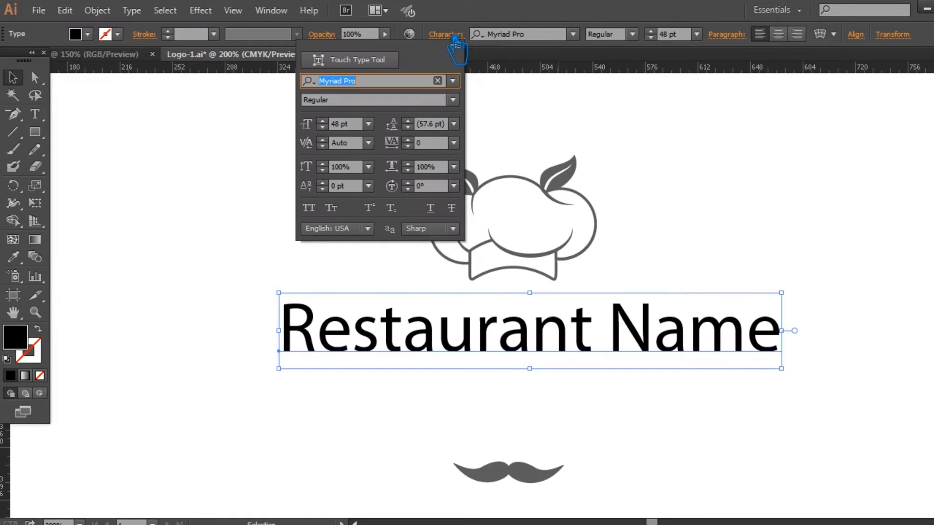
left_click(454, 142)
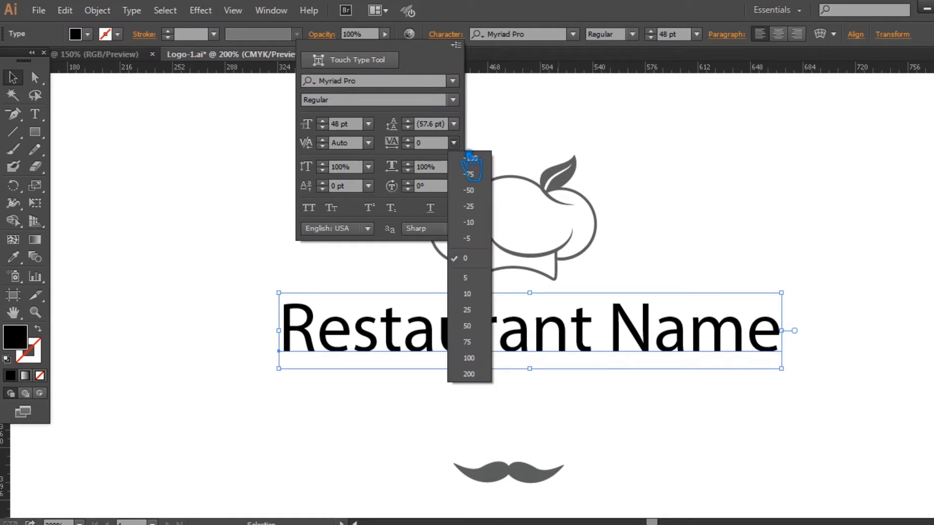
left_click(470, 190)
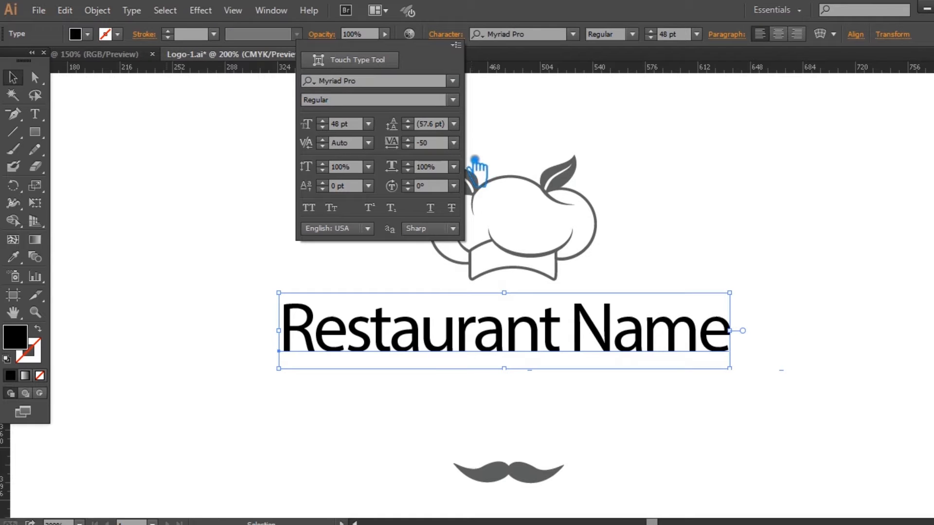
left_click(453, 142)
left_click(481, 207)
left_click(710, 197)
left_click(661, 315)
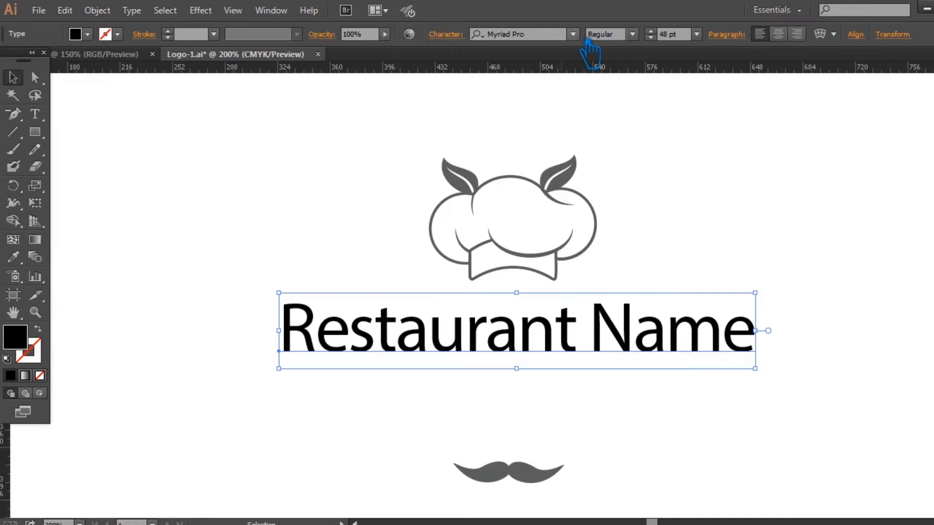
Try the Mutlu Ornamental font on the Restaurant Name text and undo the change
left_click(573, 34)
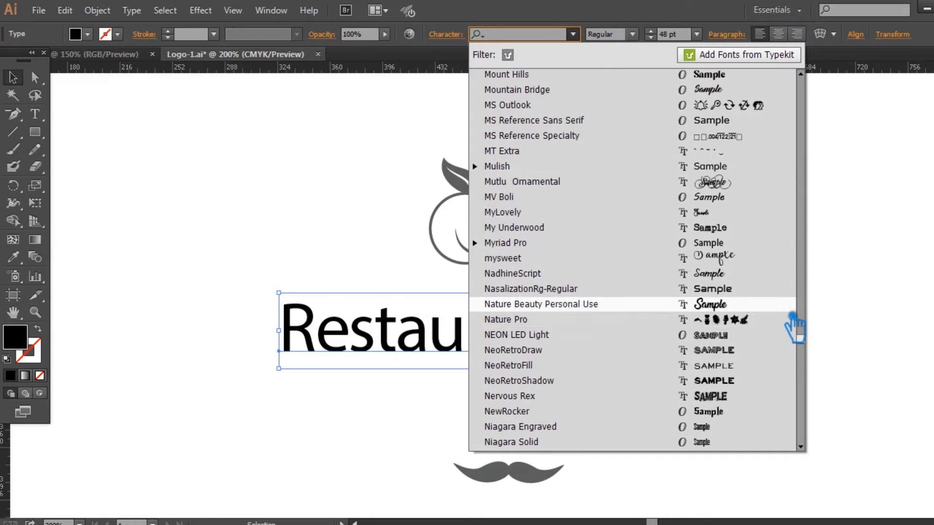
scroll(792, 317, "up", 3)
left_click(735, 254)
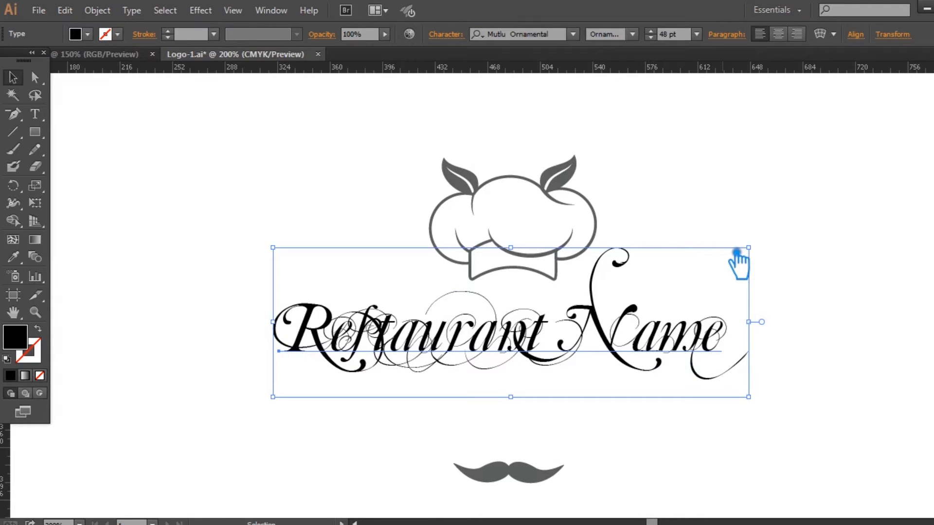
key("ctrl+z")
Try the Mountain Bridge and Monoton fonts on the Restaurant Name text
left_click(632, 34)
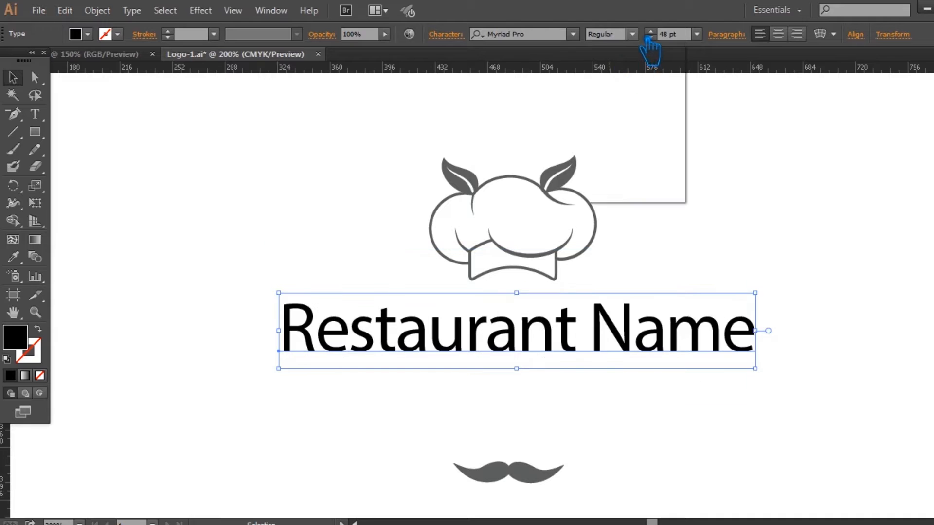
left_click(574, 35)
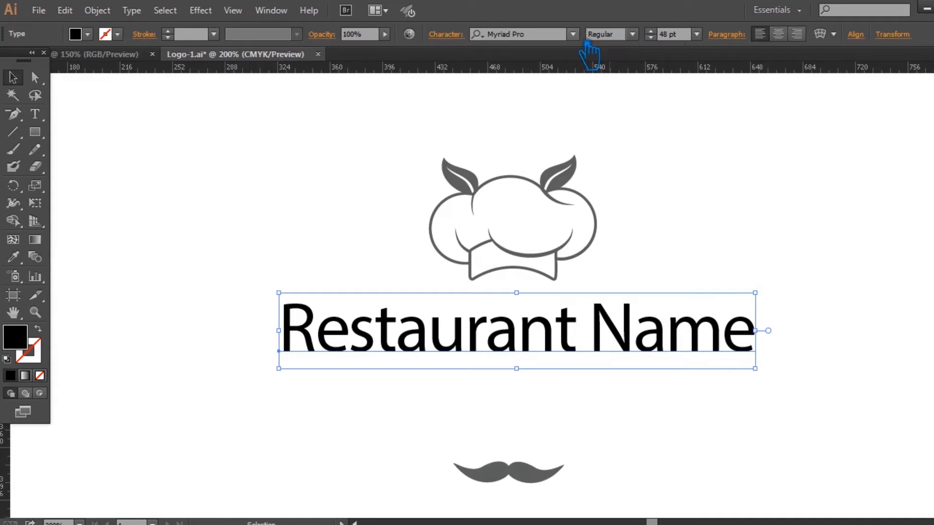
left_click(574, 34)
scroll(744, 211, "up", 2)
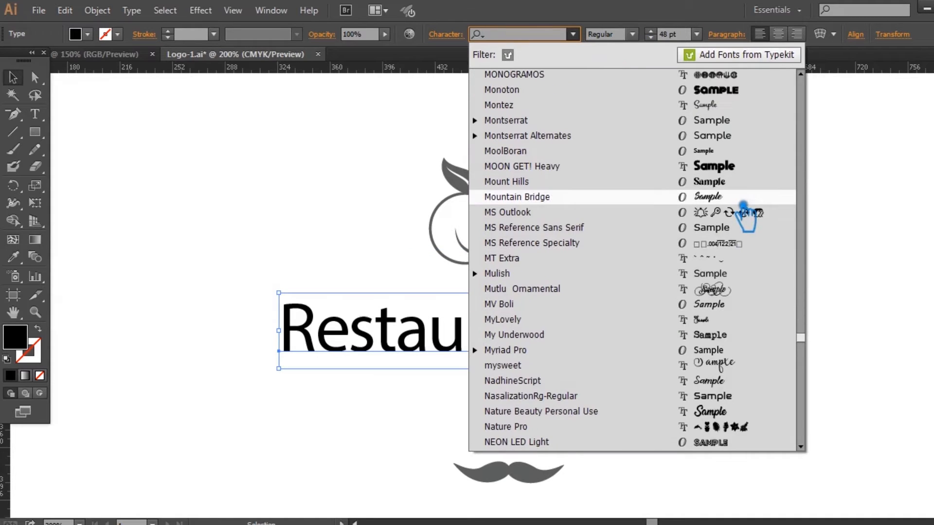
left_click(744, 207)
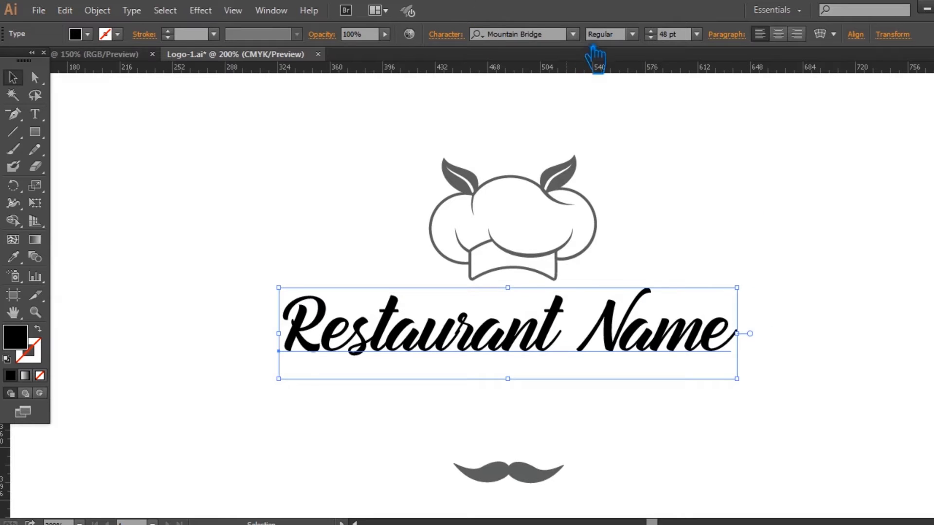
left_click(574, 34)
scroll(718, 190, "up", 1)
scroll(720, 192, "up", 1)
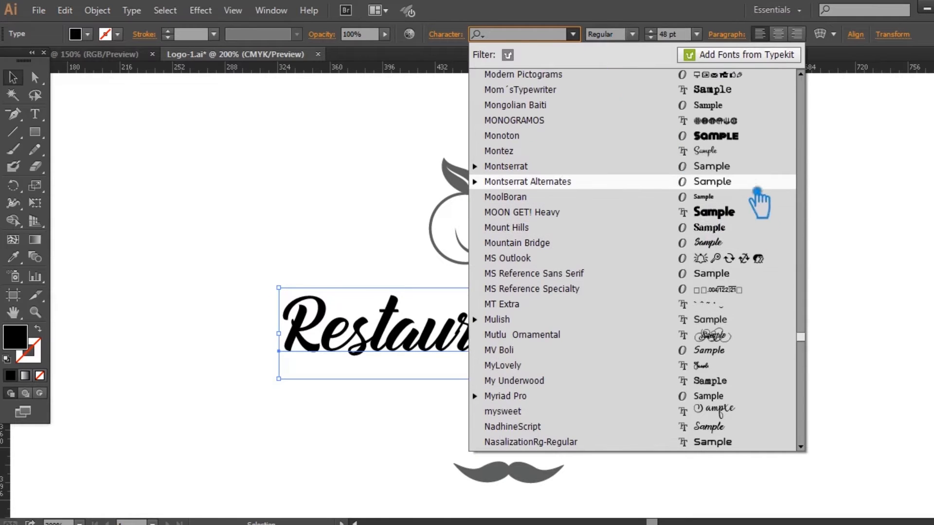
left_click(731, 146)
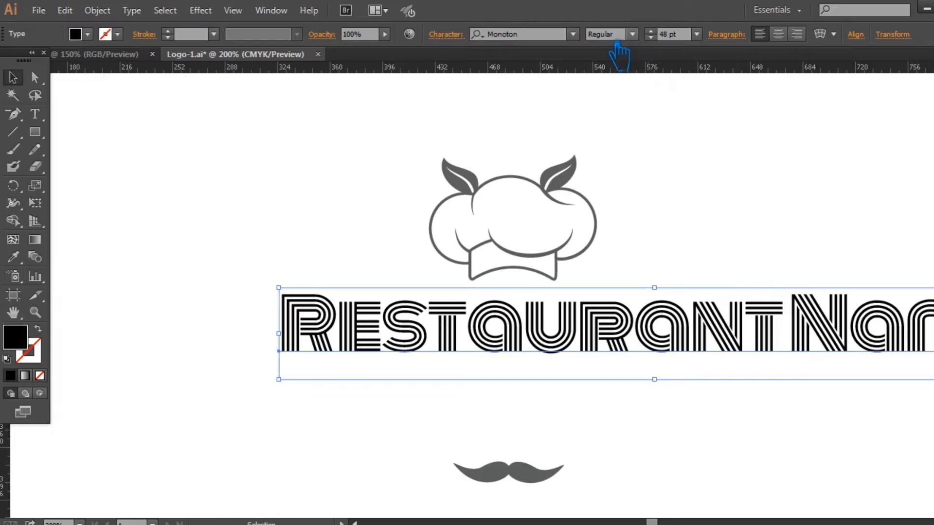
Set the Restaurant Name text in the Montez font and move it up so it sits roughly centred just beneath the hat
left_click(575, 35)
left_click(768, 150)
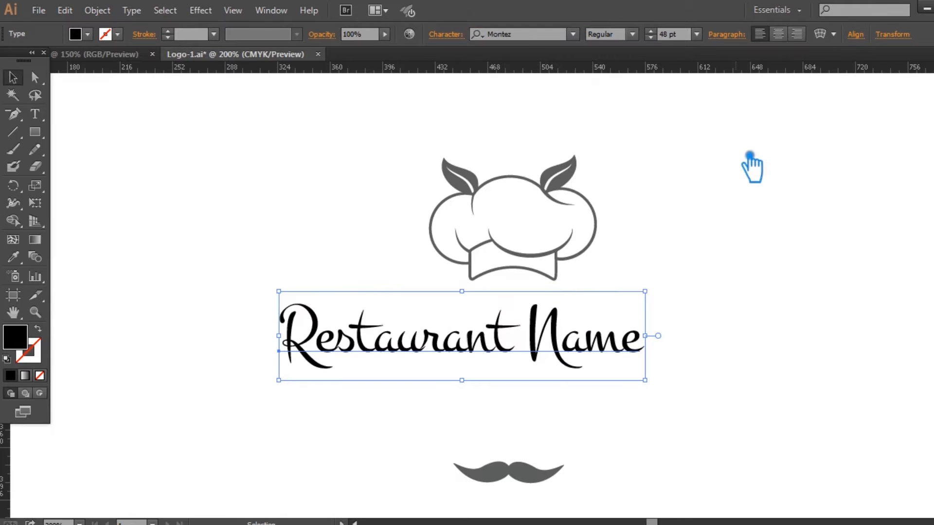
left_click(709, 271)
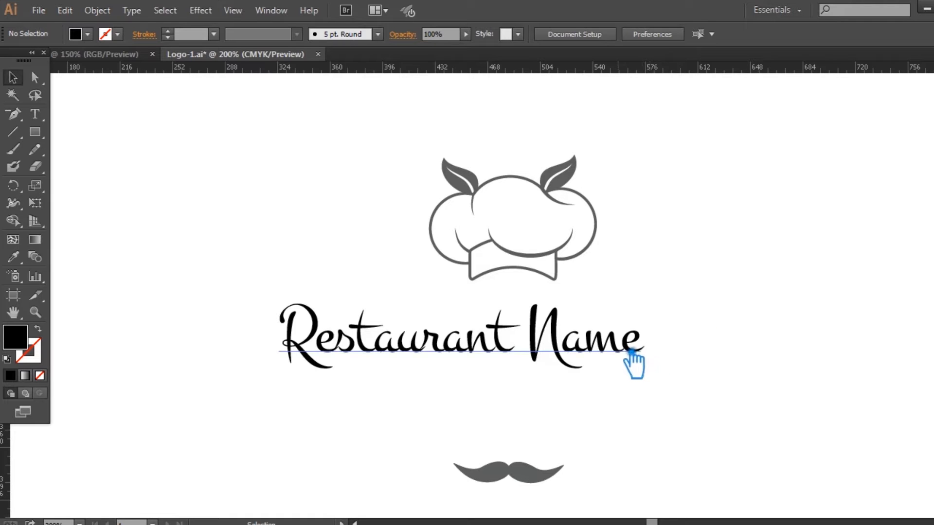
left_click(579, 356)
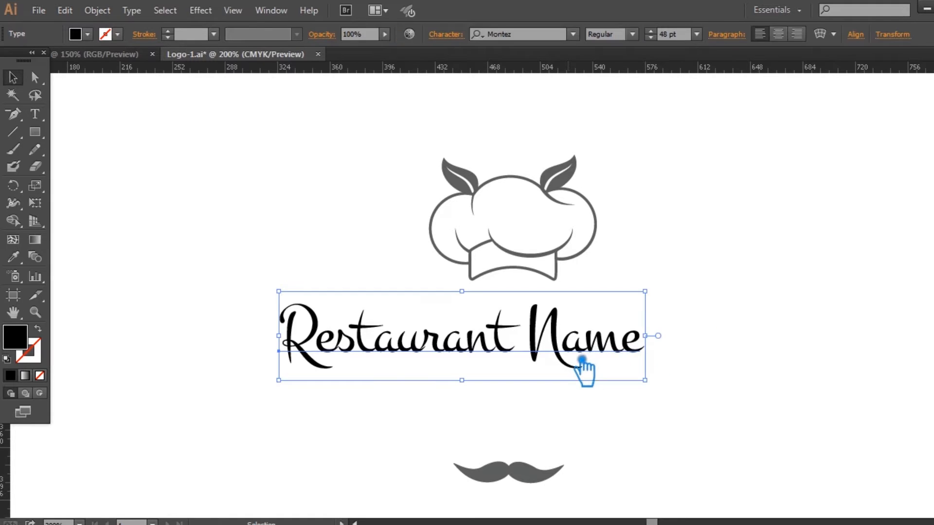
left_click(727, 366)
left_click_drag(572, 364, 643, 332)
left_click(772, 372)
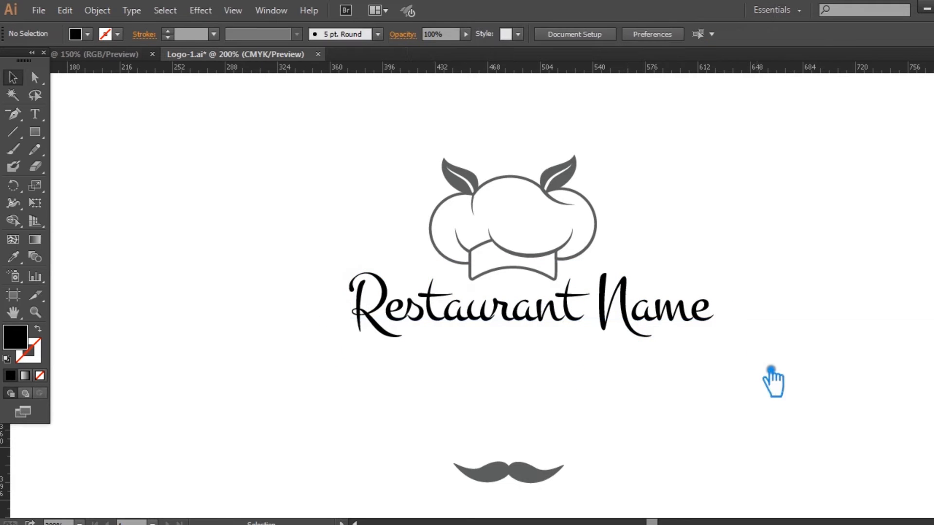
key("t")
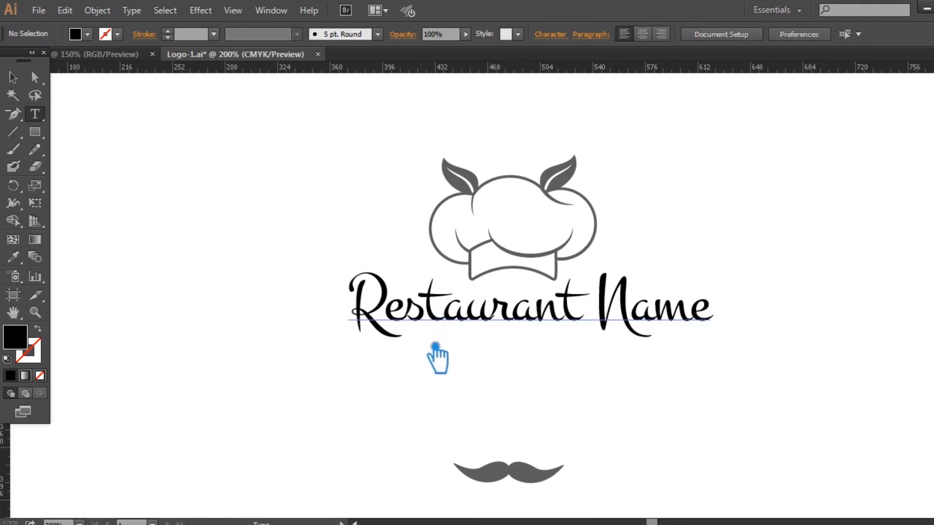
left_click(441, 346)
left_click(13, 78)
left_click(120, 164)
Add the text "Tagline Goes Here" at 14 pt between the restaurant name and the moustache
left_click(37, 114)
left_click(410, 413)
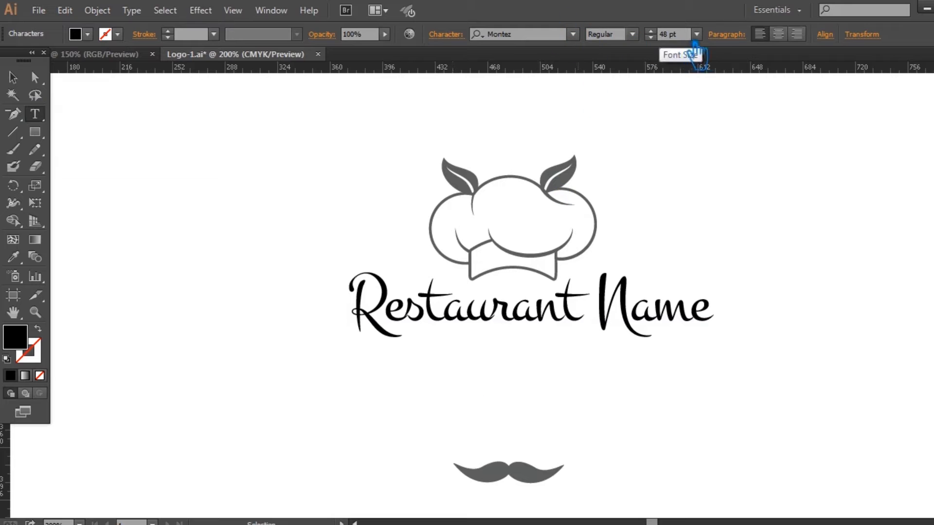
left_click(697, 35)
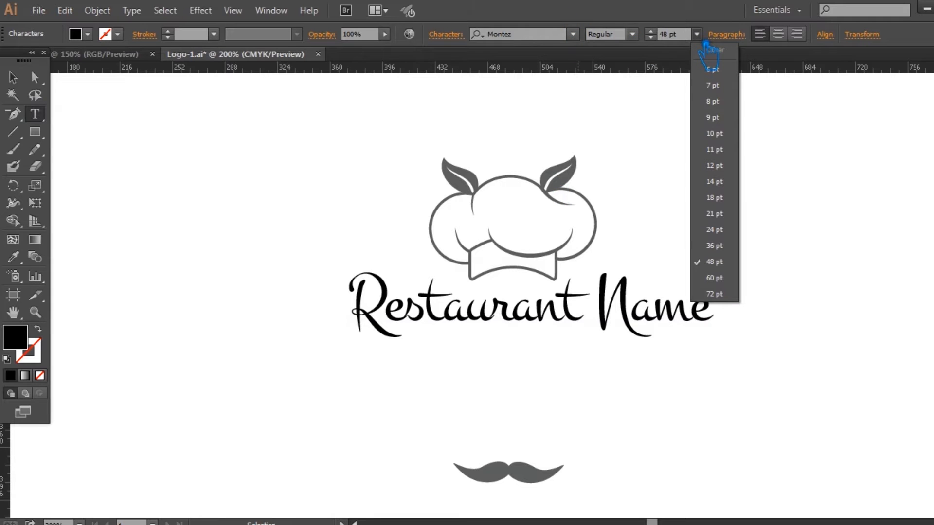
left_click(730, 231)
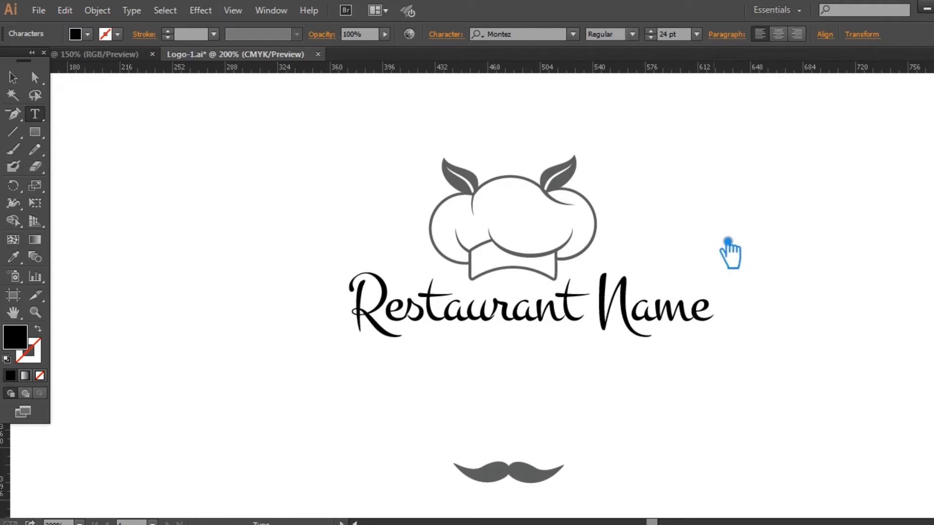
left_click(702, 37)
left_click(722, 196)
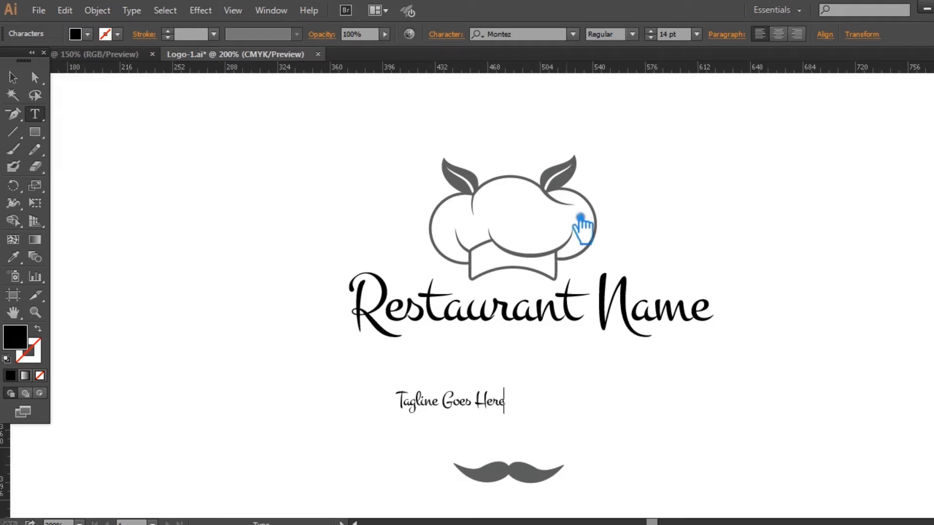
Move the tagline up so it sits close beneath the middle of the restaurant name
left_click(13, 77)
left_click(386, 375)
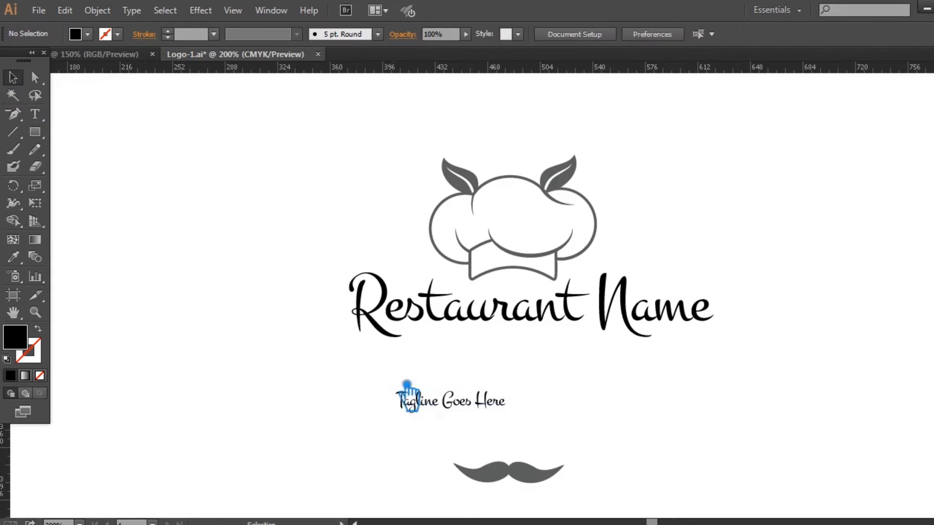
left_click_drag(506, 410, 546, 357)
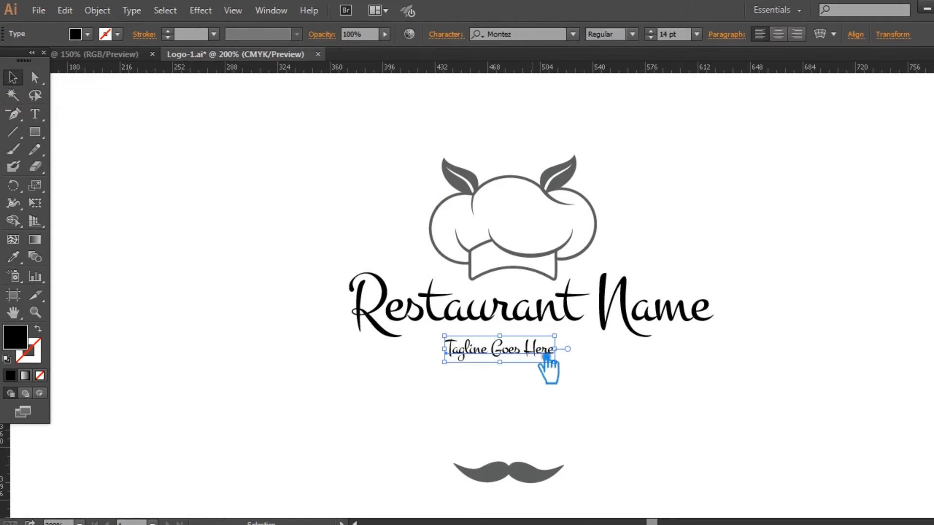
left_click(616, 394)
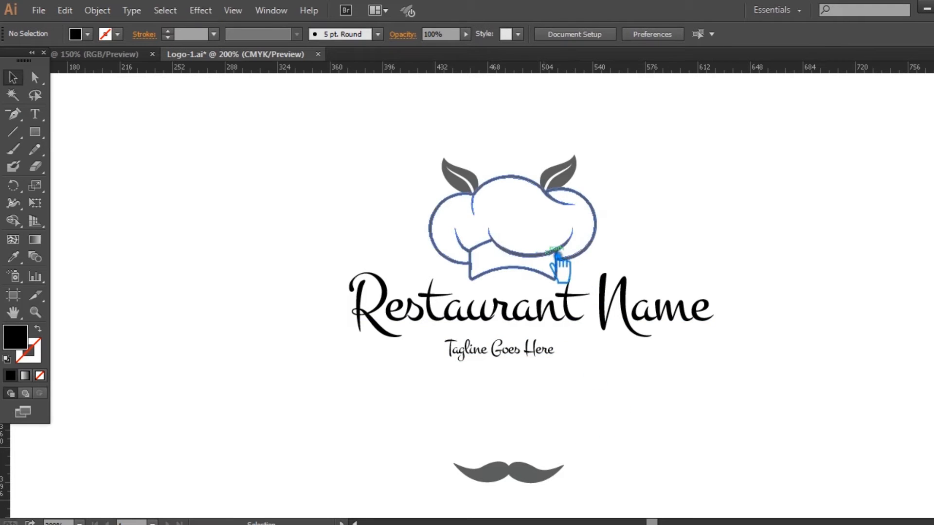
Scale down the chef hat with its leaves and position it just above the restaurant name
left_click(597, 227)
left_click_drag(597, 155, 582, 175)
left_click(646, 158)
left_click_drag(513, 190, 532, 218)
left_click(650, 196)
left_click(635, 209)
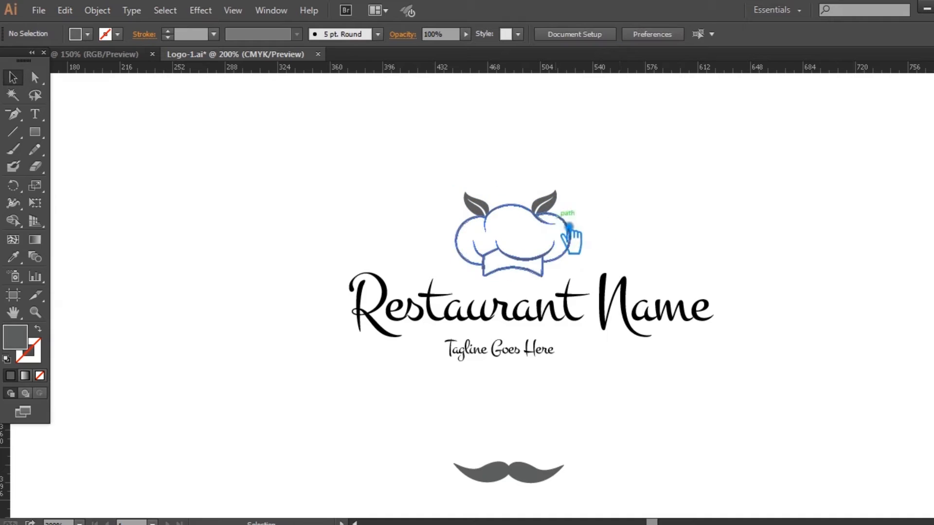
Recolour the chef hat and leaves black by sampling the restaurant name with the Eyedropper
left_click(547, 229)
left_click(14, 260)
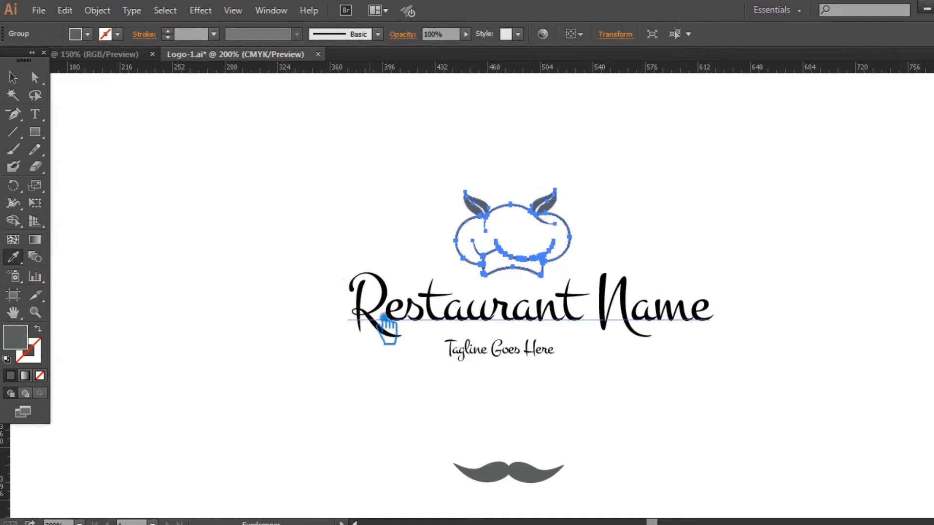
left_click(385, 327)
key("v")
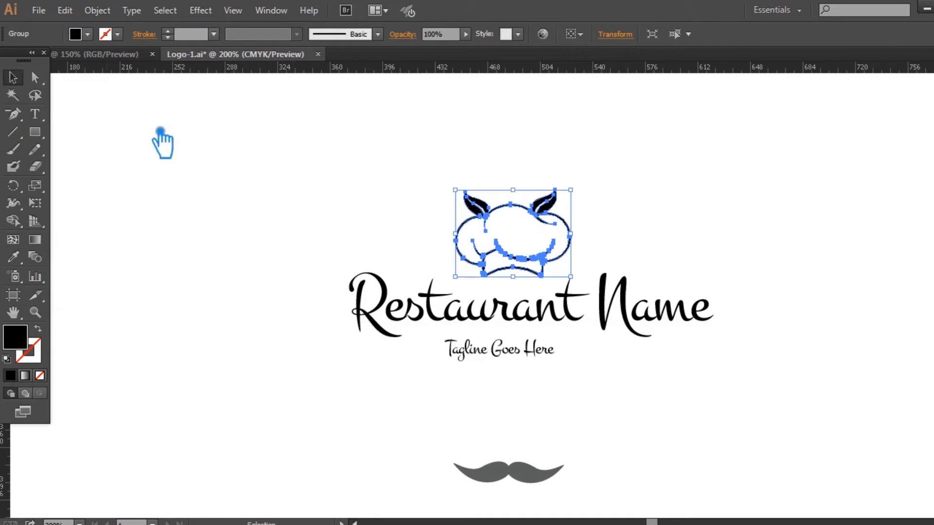
left_click(168, 142)
Change the tagline's font to Gilroy Light
left_click(528, 351)
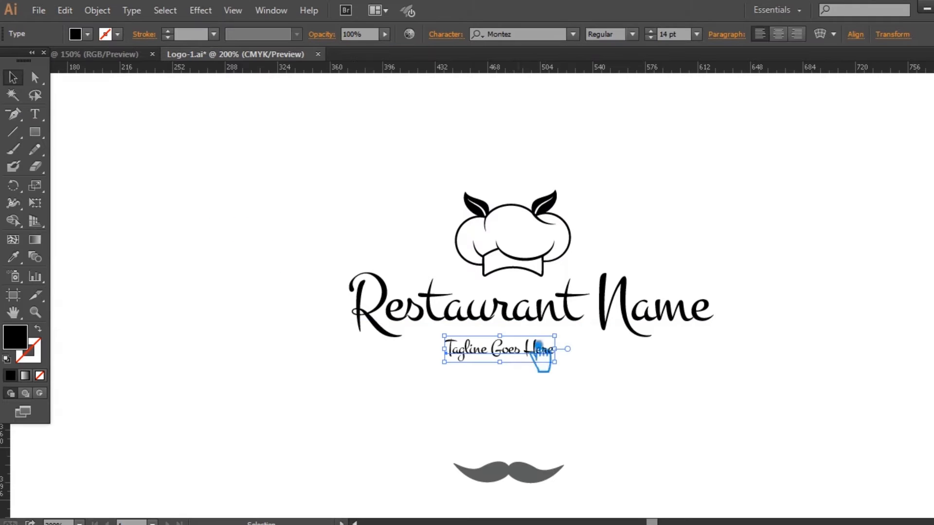
type("gi")
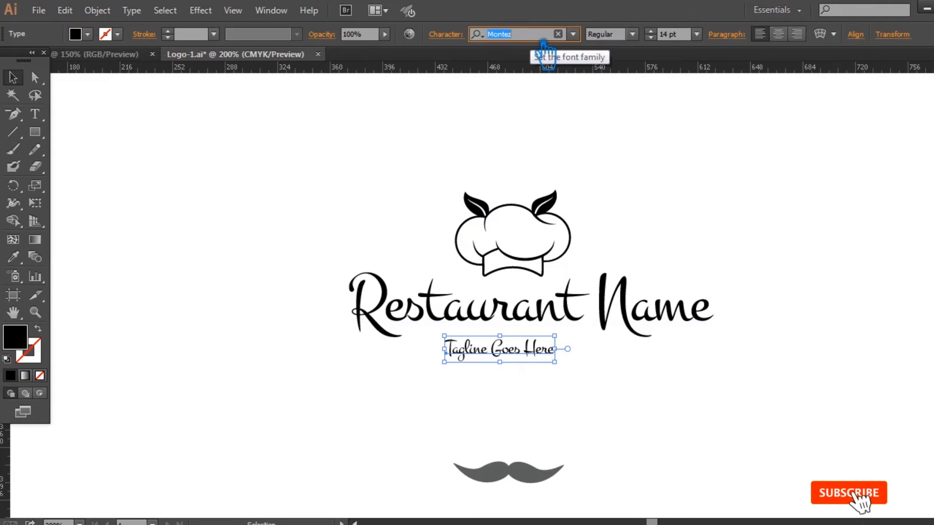
type("l")
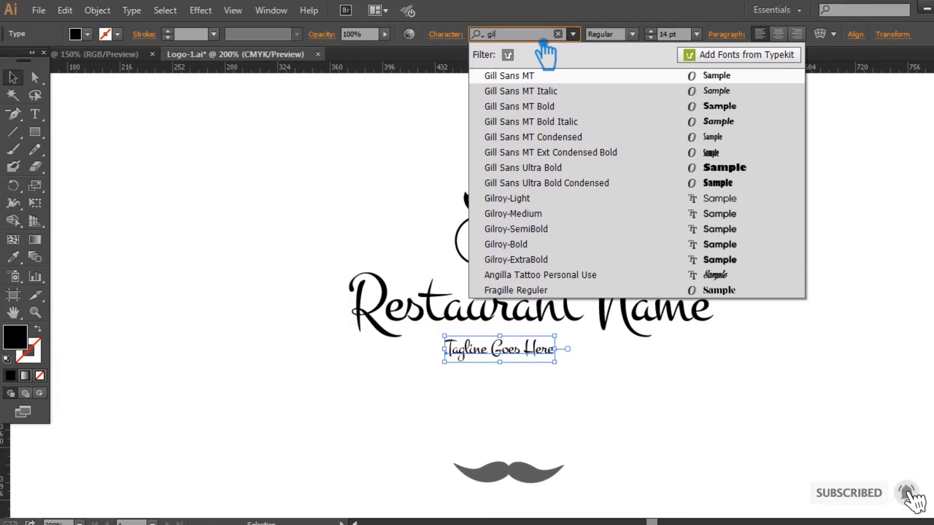
type("ro")
key("Return")
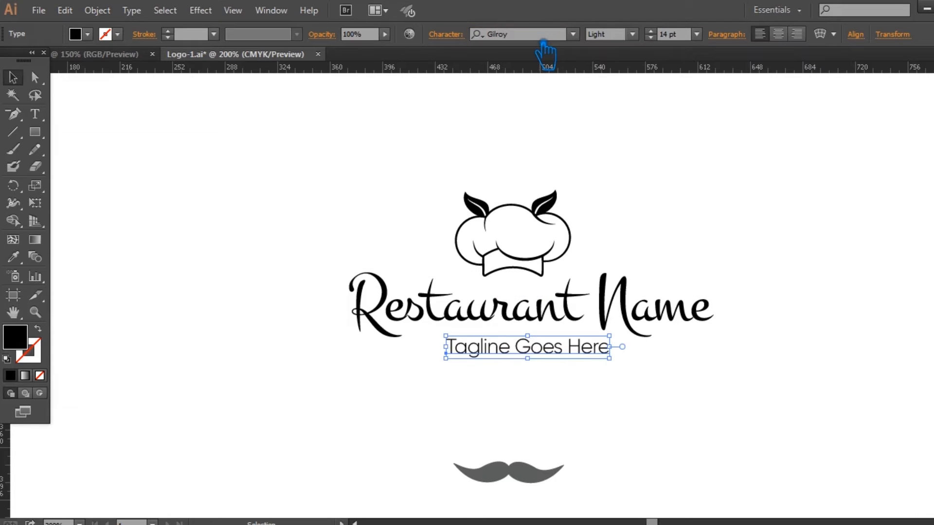
Enlarge the tagline and centre it beneath the restaurant name
left_click(646, 182)
left_click_drag(559, 348, 549, 348)
scroll(666, 40, "up", 4)
left_click(733, 335)
left_click_drag(568, 361, 551, 364)
left_click(671, 380)
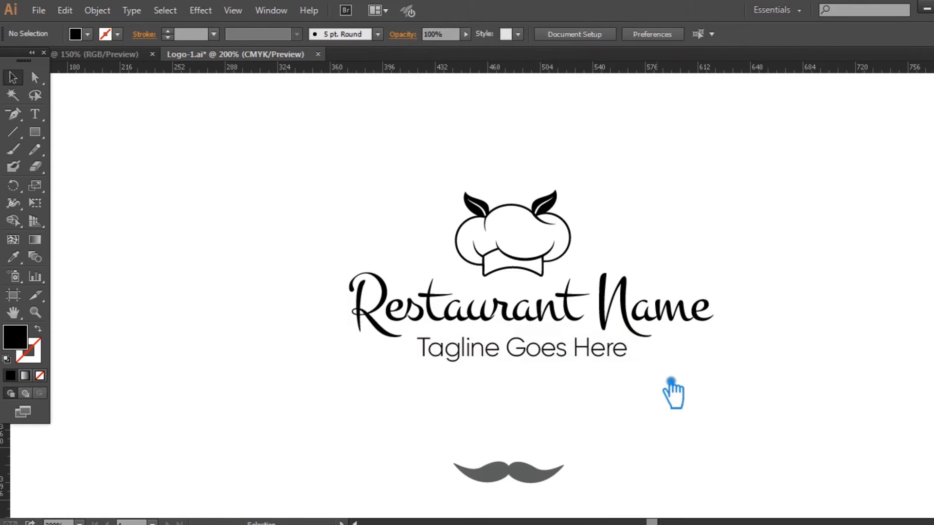
Raise the chef hat slightly and move the moustache up to sit directly beneath it
left_click(549, 330)
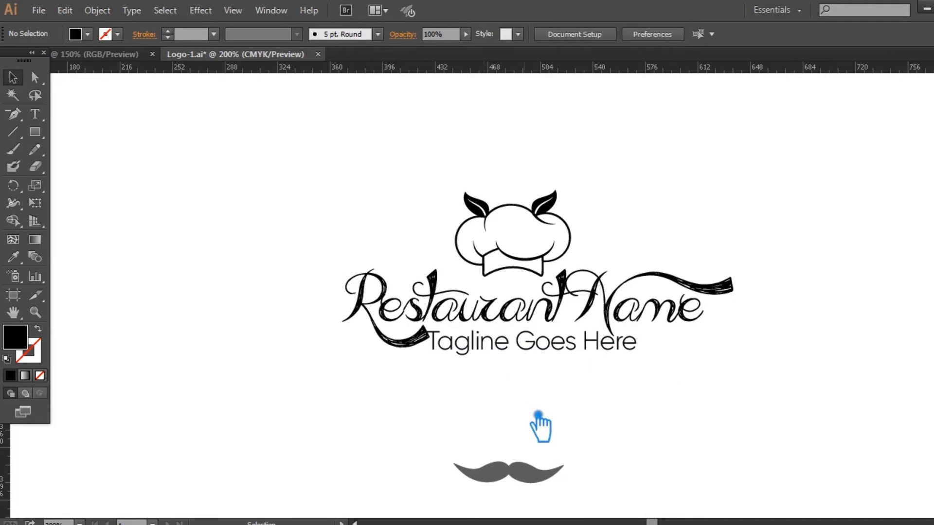
left_click_drag(540, 262, 539, 234)
left_click_drag(539, 485, 574, 246)
left_click(590, 260)
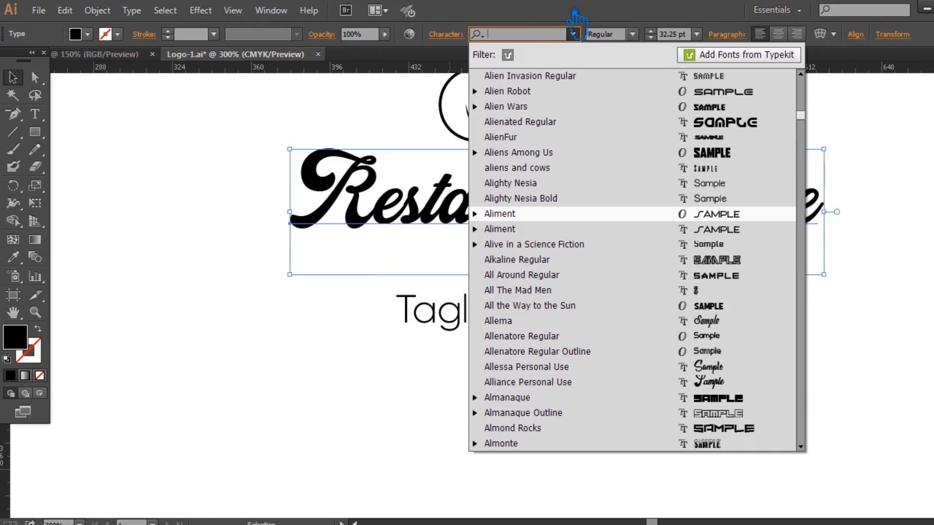
Change the Restaurant Name text's font to Oswald ExtraLight
left_click(903, 138)
left_click(903, 137)
left_click(586, 217)
left_click(561, 35)
type("oswo")
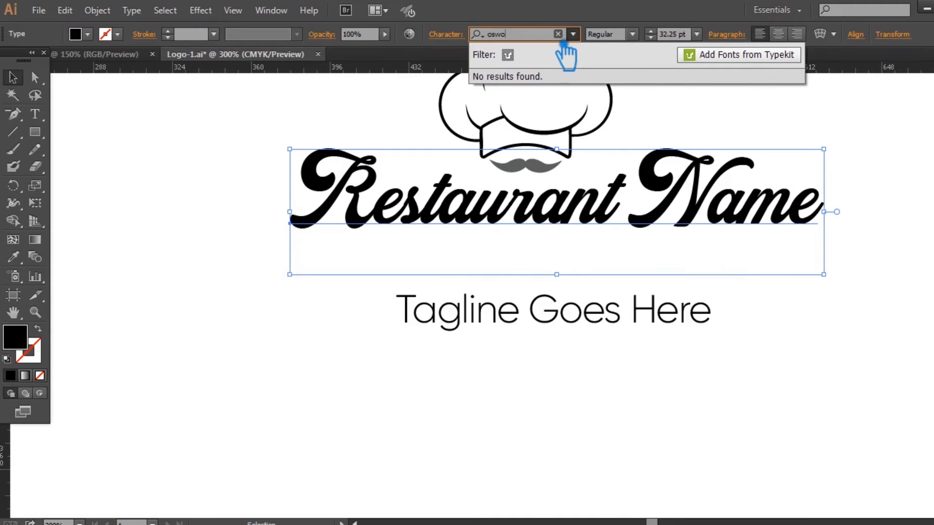
key("BackSpace")
key("Return")
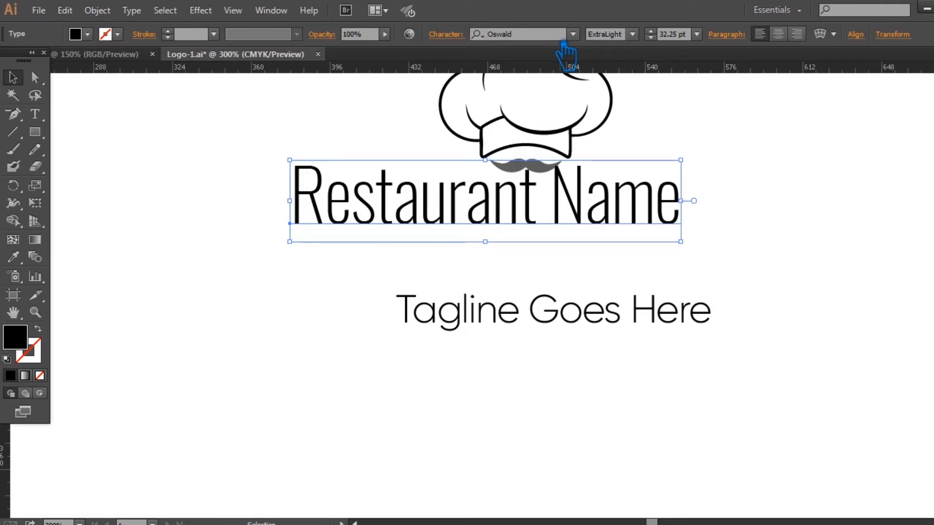
Centre the Restaurant Name text beneath the moustache and set its tracking to -50
left_click_drag(614, 221, 675, 222)
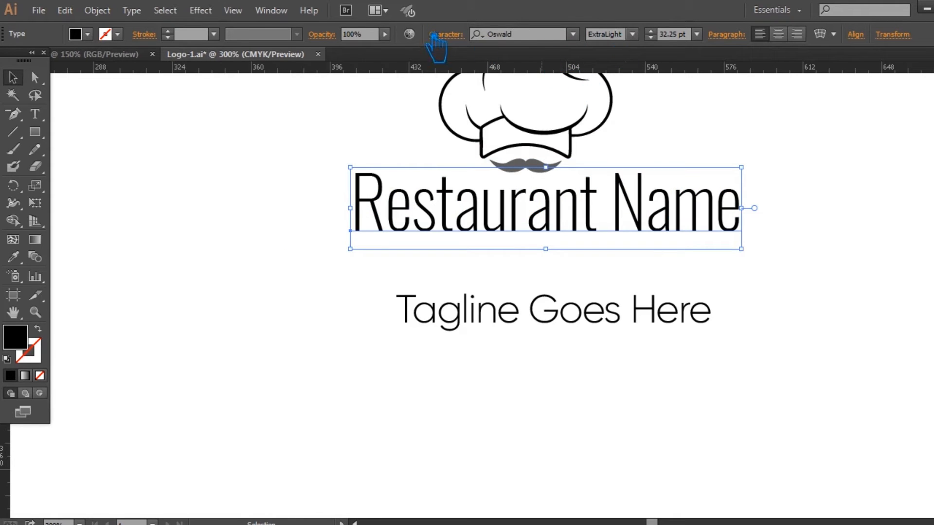
left_click(462, 35)
left_click(454, 143)
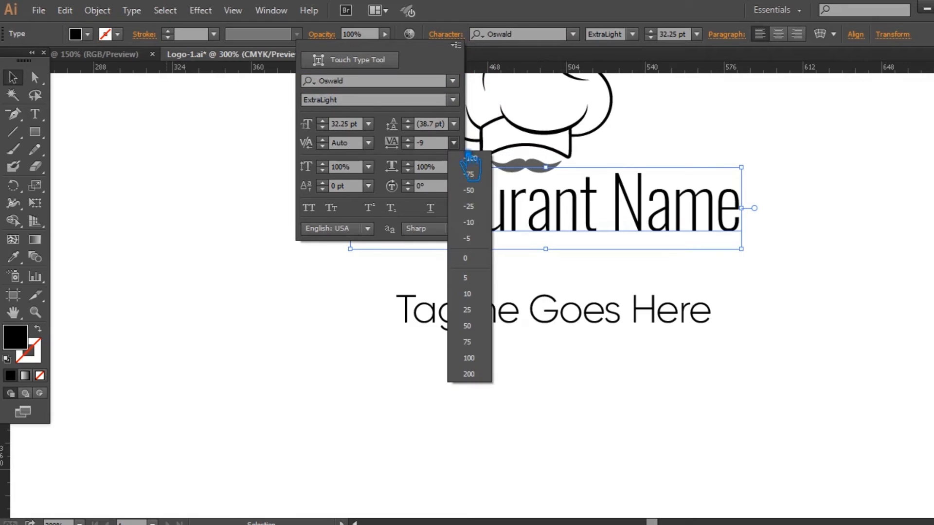
left_click(480, 192)
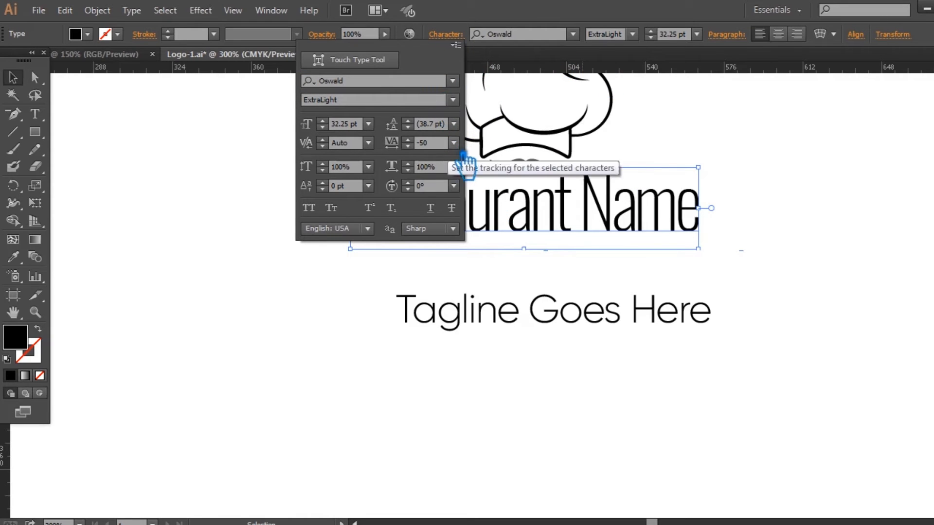
Set the Restaurant Name text's font style to Medium
left_click(633, 35)
left_click(632, 34)
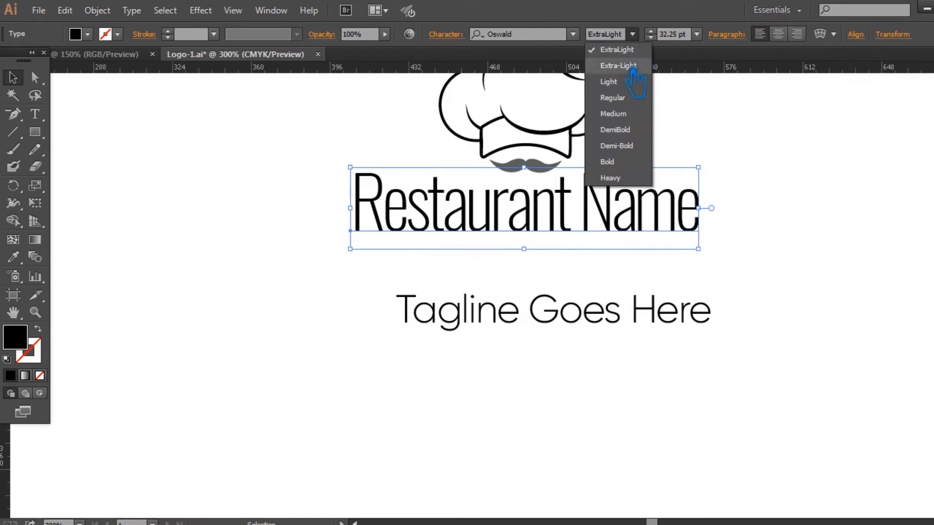
left_click(631, 116)
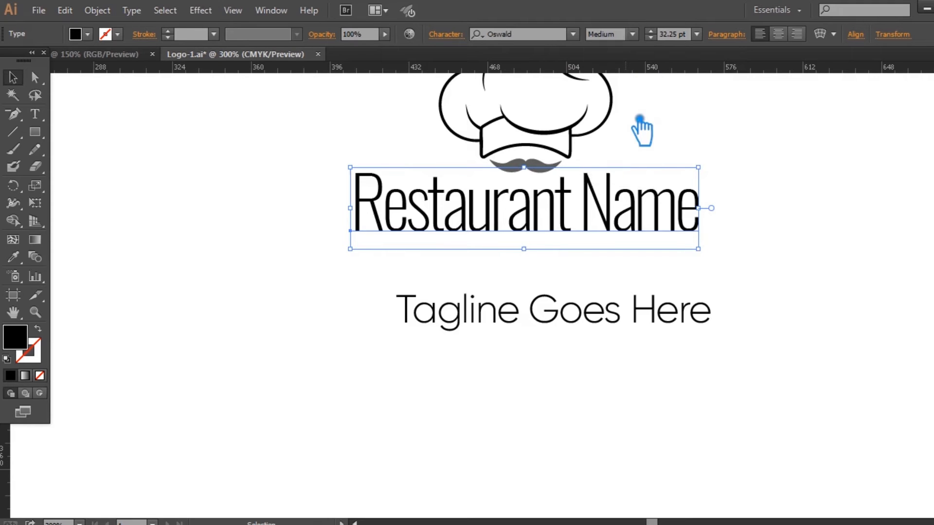
Move the tagline up directly beneath the Restaurant Name text, roughly centred, and set its font size to 12 pt
left_click(720, 146)
left_click_drag(733, 145, 740, 193)
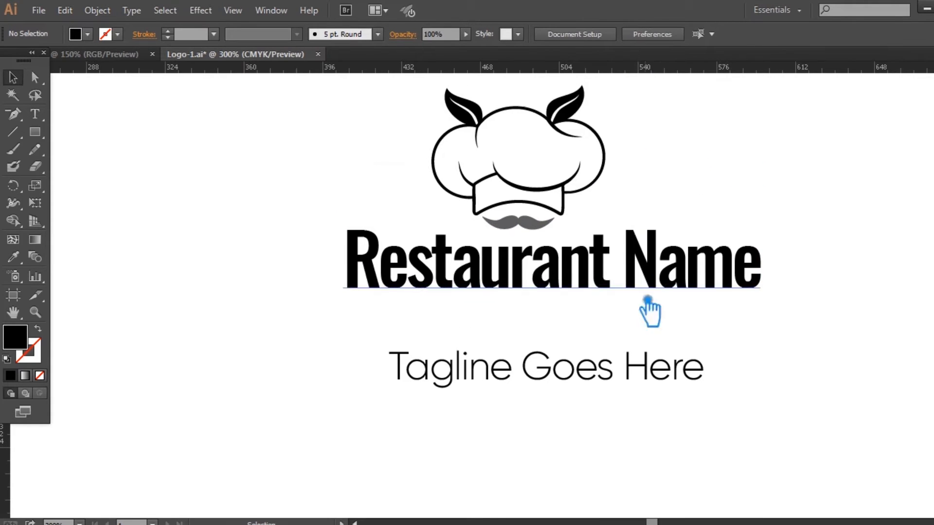
left_click_drag(598, 377, 616, 310)
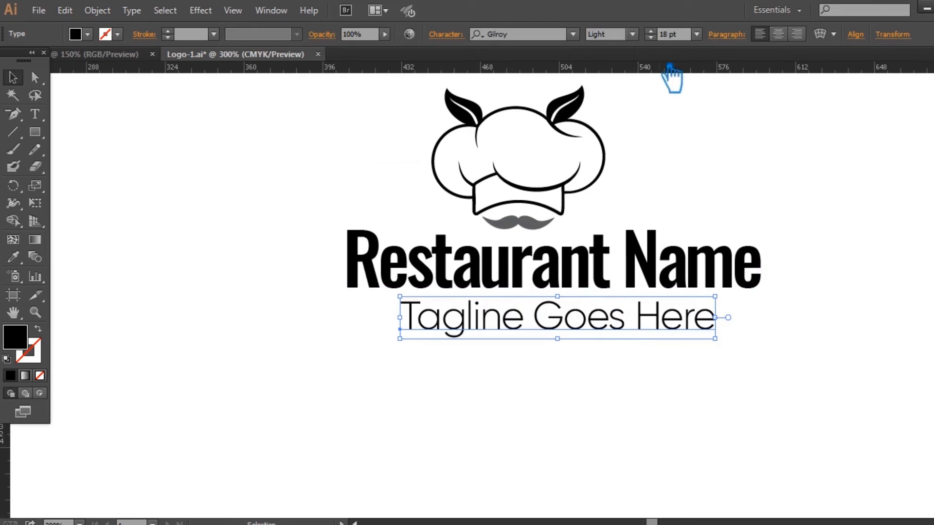
scroll(666, 44, "down", 6)
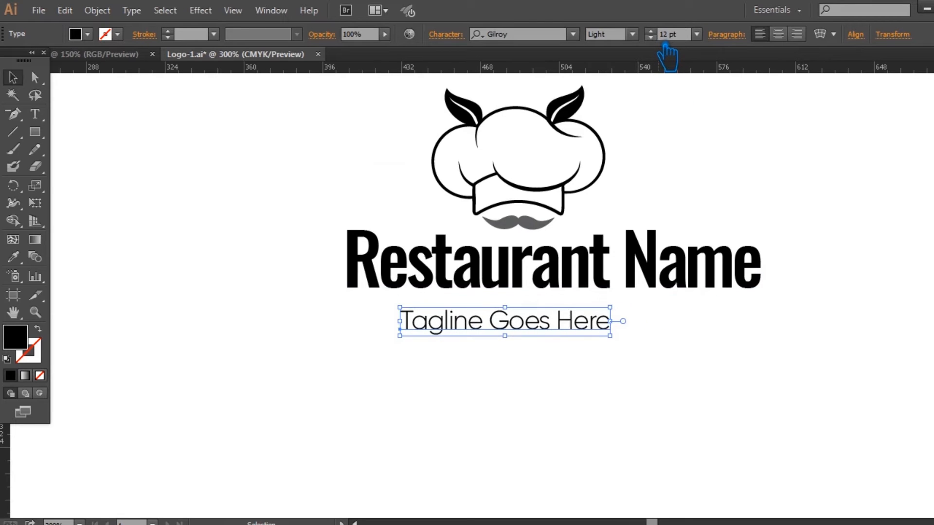
left_click_drag(539, 327, 574, 314)
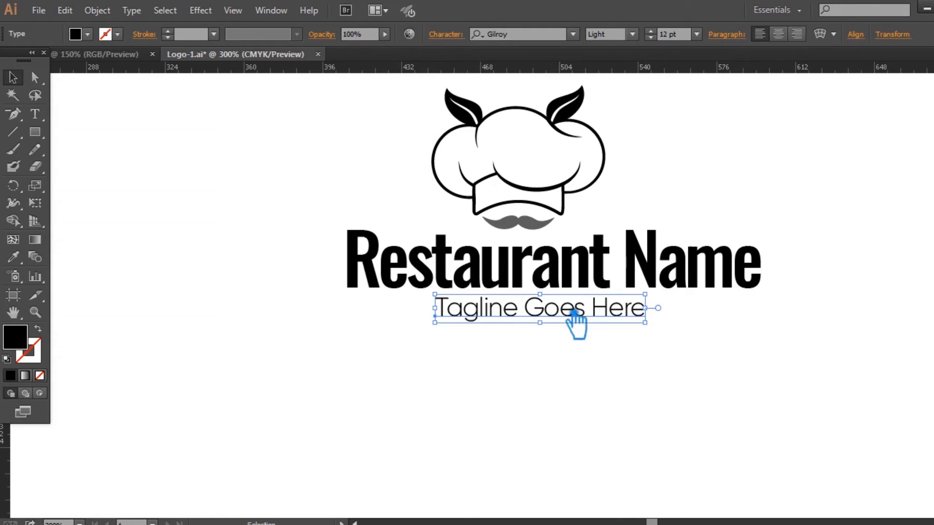
Convert the tagline to all caps, set its font size to 9 pt and recentre it beneath the Restaurant Name text
left_click(445, 34)
left_click(308, 208)
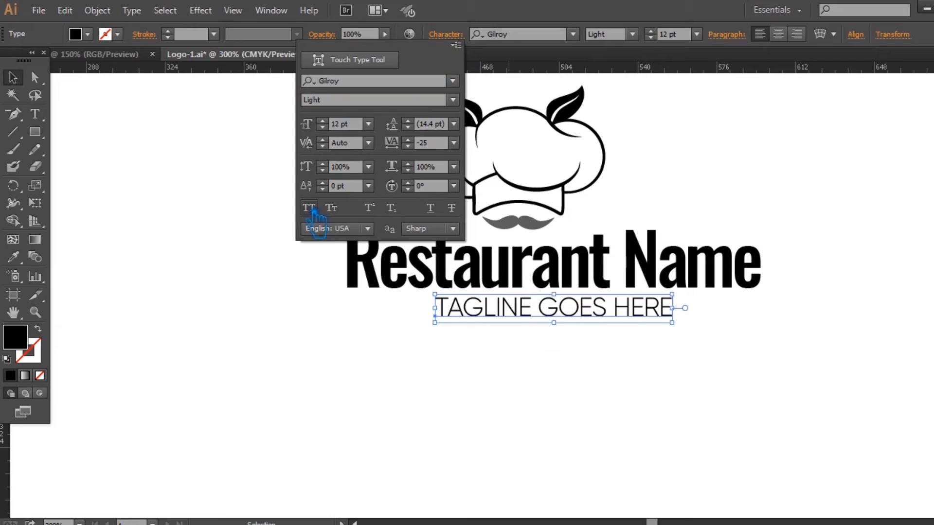
scroll(666, 35, "down", 3)
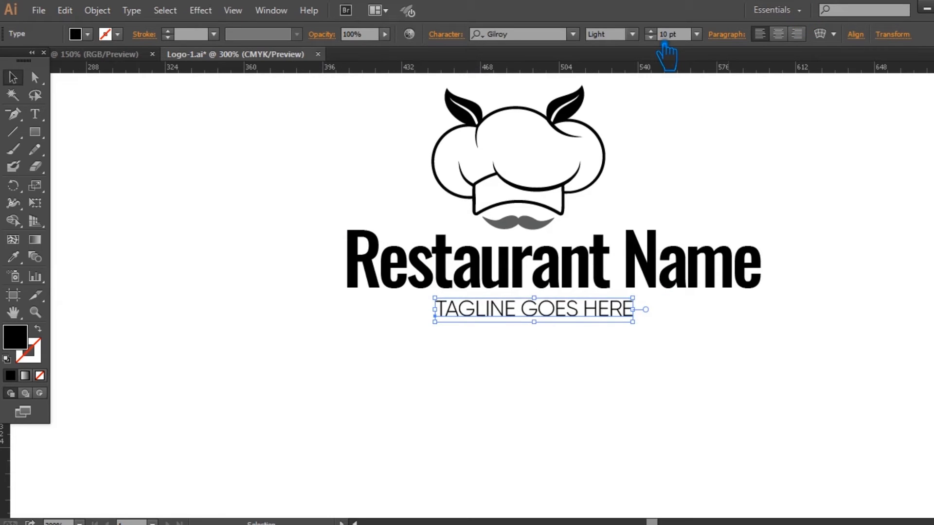
left_click(664, 124)
left_click_drag(568, 323, 579, 309)
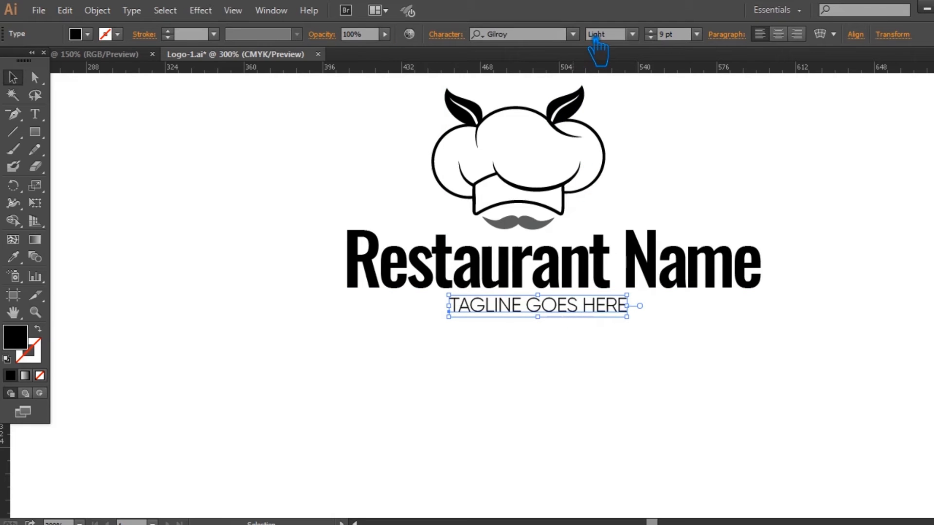
Set the tagline's font style to Medium and lower it slightly below the Restaurant Name text
left_click(632, 35)
left_click(630, 87)
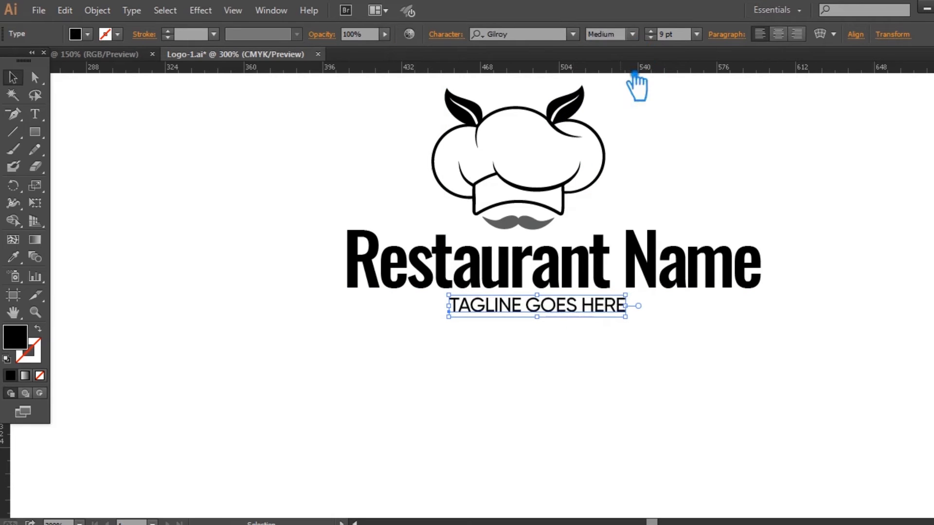
left_click(698, 143)
mouse_move(565, 305)
left_mouse_down()
mouse_move(567, 321)
mouse_move(566, 311)
left_mouse_up()
left_click(725, 344)
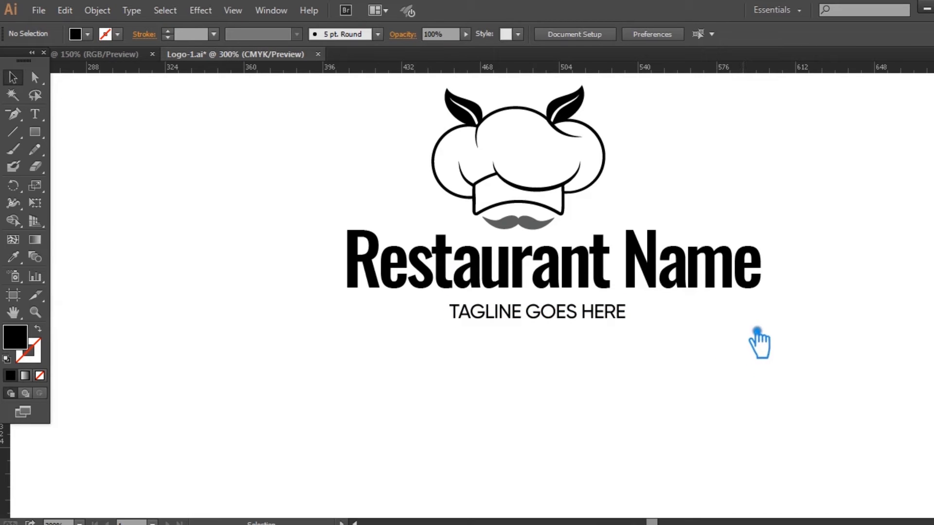
Shift the Restaurant Name text slightly left and up, and raise the chef hat and moustache together a little
left_click_drag(614, 270, 597, 273)
left_click(680, 187)
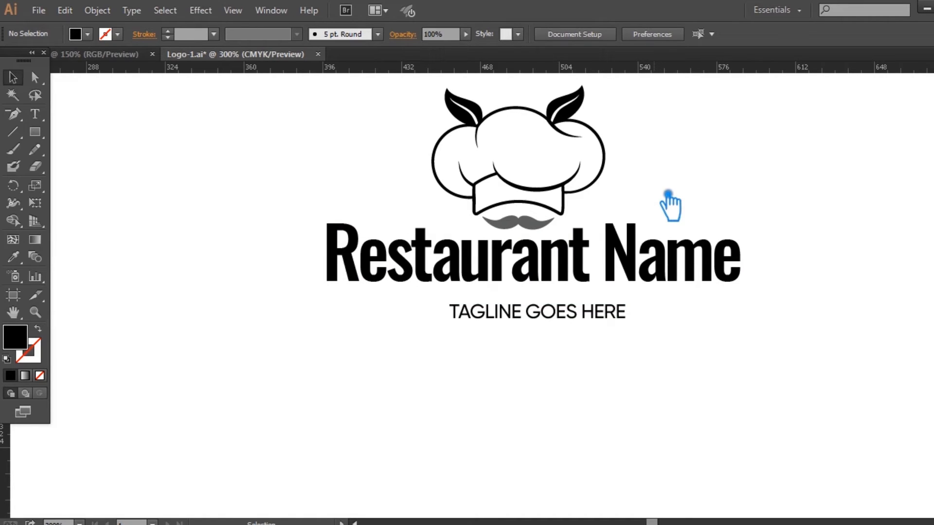
left_click(541, 231)
left_click(684, 204)
left_click_drag(548, 194, 541, 181)
left_click(730, 197)
Ungroup the chef hat and moustache so they can be moved separately
right_click(717, 185)
left_click(551, 169)
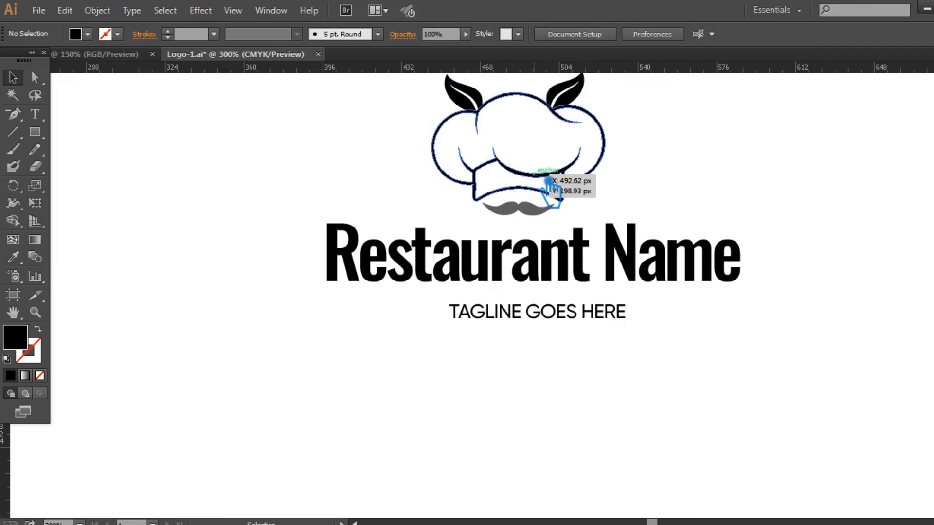
right_click(536, 173)
left_click(591, 262)
left_click(613, 197)
Move the moustache below the tagline and lower the chef hat onto the top of the Restaurant Name text
left_click_drag(537, 214, 538, 344)
left_click(666, 372)
left_click_drag(559, 208, 563, 235)
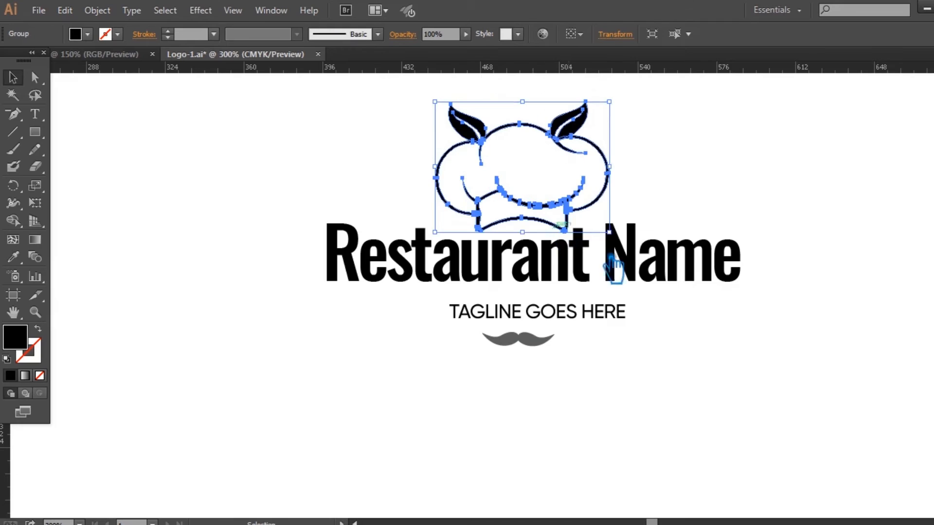
left_click(736, 342)
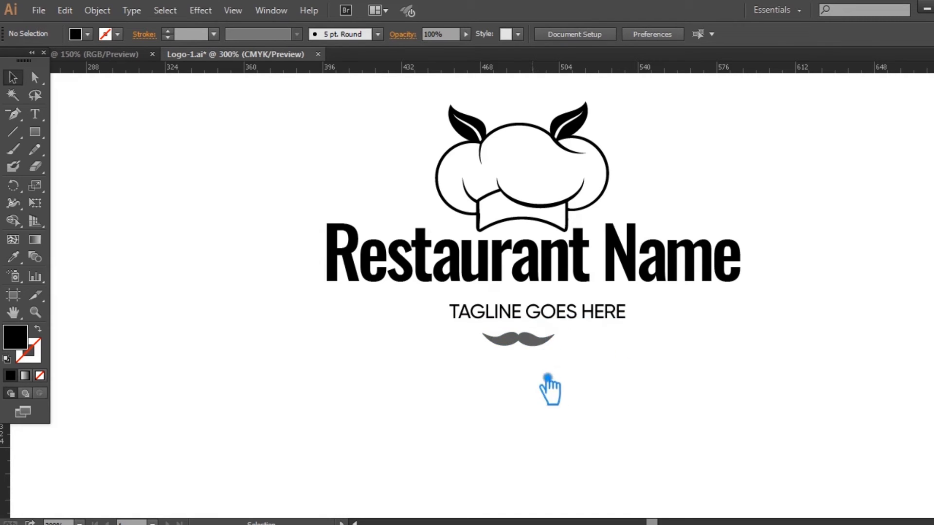
Place the moustache between the Restaurant Name text and the tagline, and lower the Restaurant Name text to sit just above it
left_click_drag(539, 335, 634, 347)
left_click(652, 324)
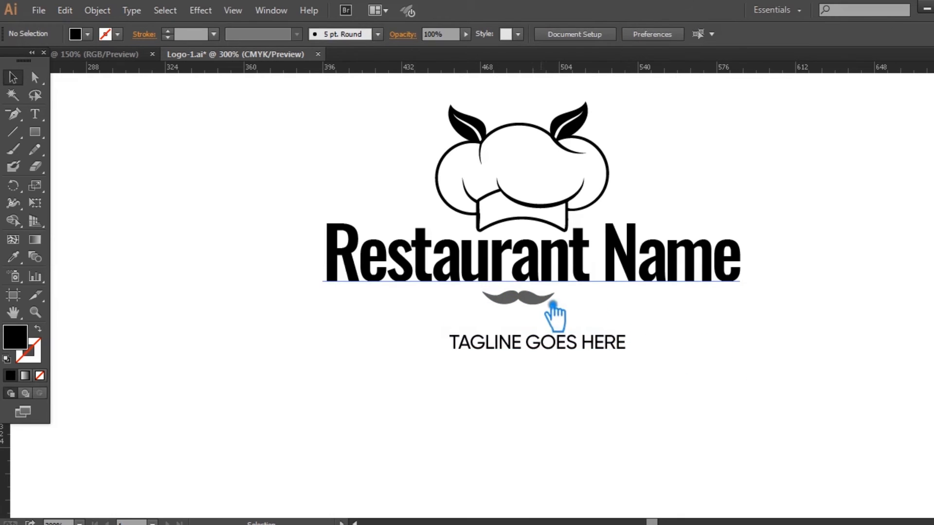
left_click_drag(541, 303, 545, 324)
left_click(655, 316)
left_click(545, 308)
left_click(568, 322)
left_click(594, 316)
left_click(616, 318)
left_click_drag(560, 271, 565, 303)
Align the hat, Restaurant Name text, moustache and tagline to a common horizontal centre
left_click_drag(738, 384, 398, 95)
left_click(486, 34)
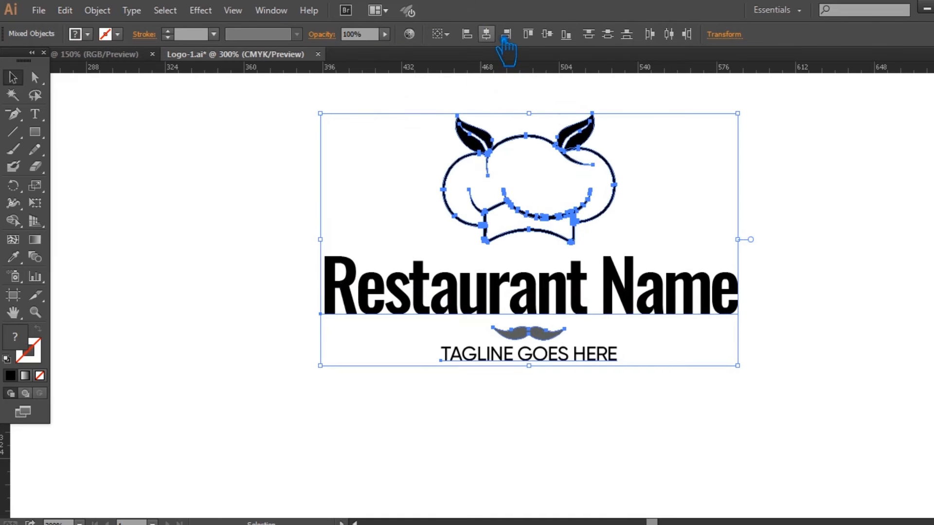
left_click(822, 270)
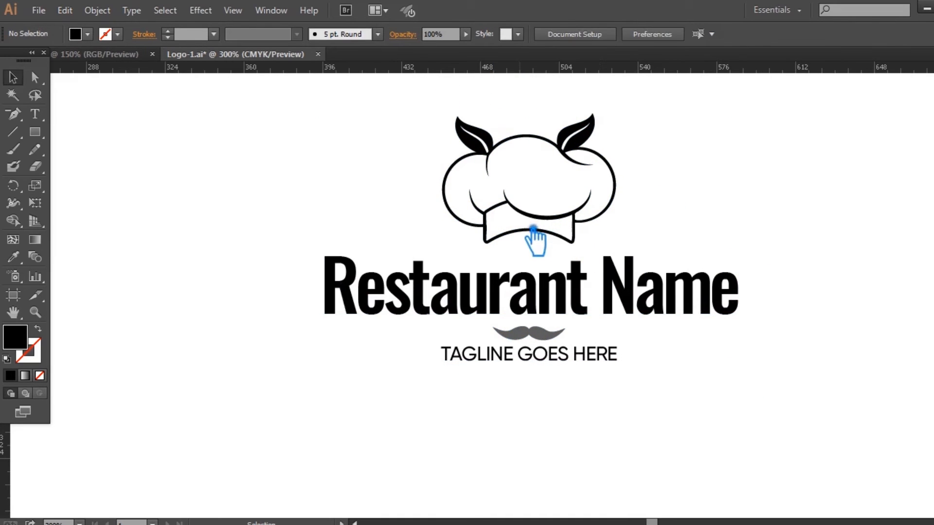
Lower the chef hat closer to the Restaurant Name text and scale it down slightly around its centre
left_click_drag(533, 243, 533, 265)
left_click(805, 334)
left_click(581, 242)
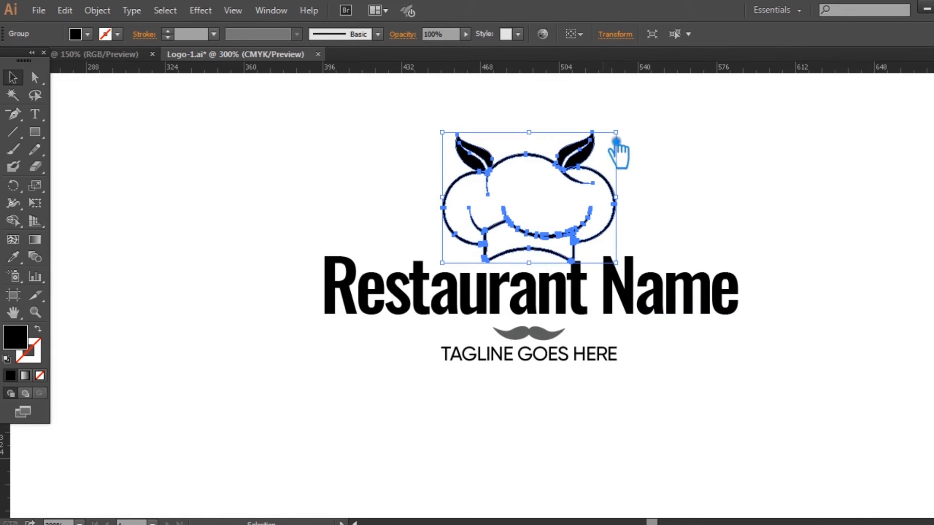
left_click_drag(630, 140, 629, 142)
left_click(725, 171)
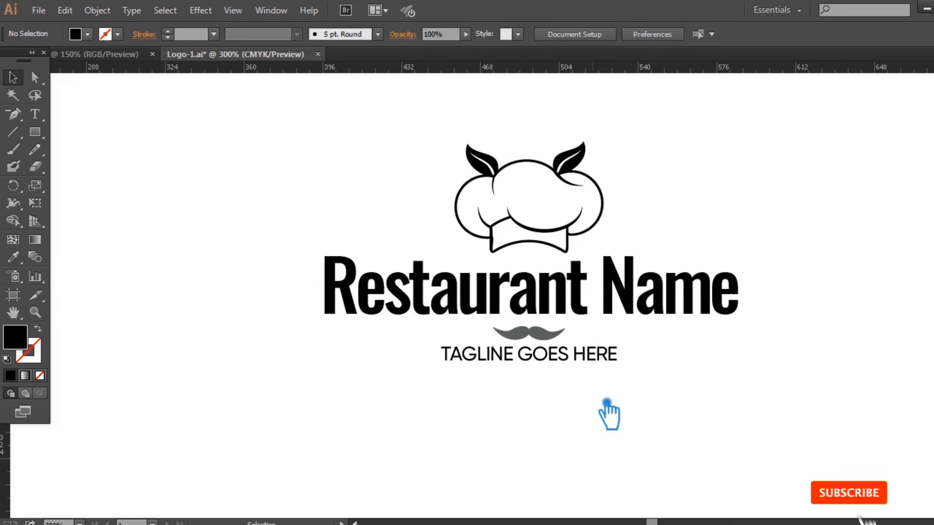
Move the Restaurant Name text up against the hat and delete the moustache
left_click_drag(590, 312, 606, 300)
left_click(676, 374)
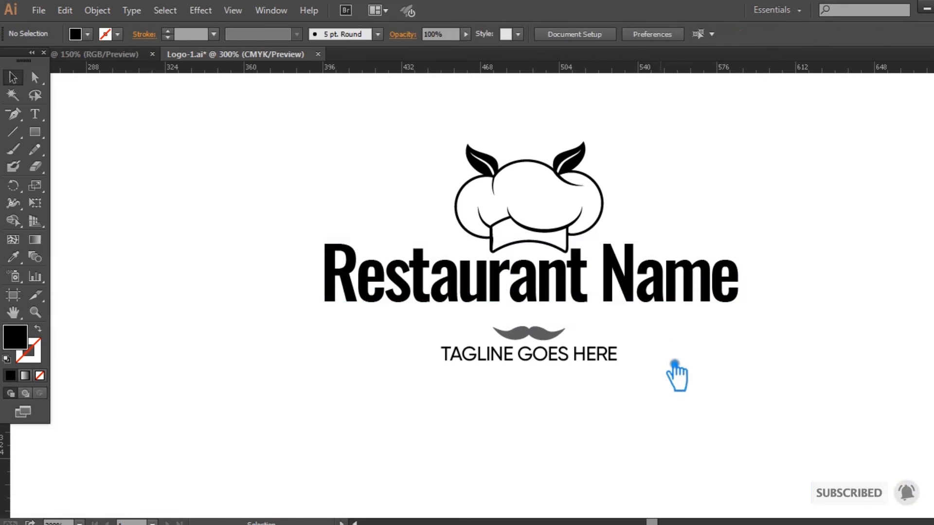
left_click(549, 338)
key("Delete")
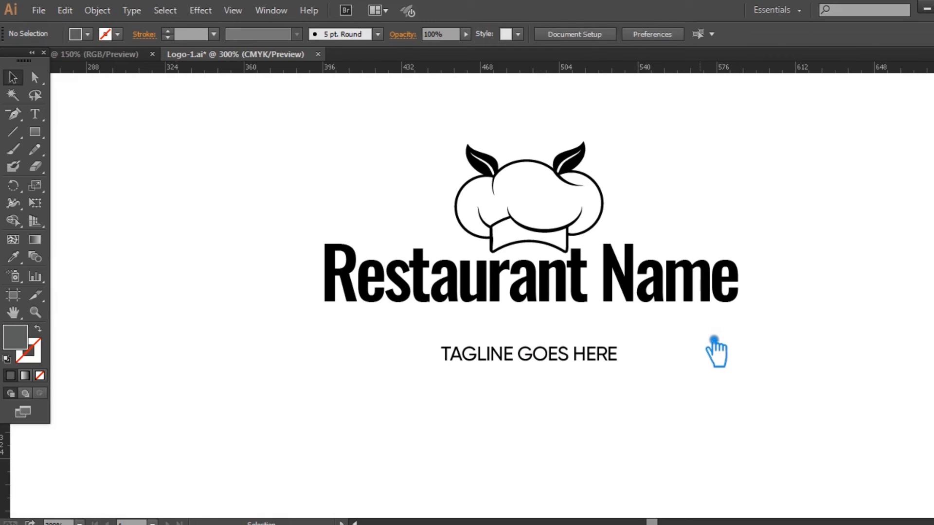
Scale the Restaurant Name text down to about two-thirds of its width and move the tagline up directly beneath it
left_click(679, 313)
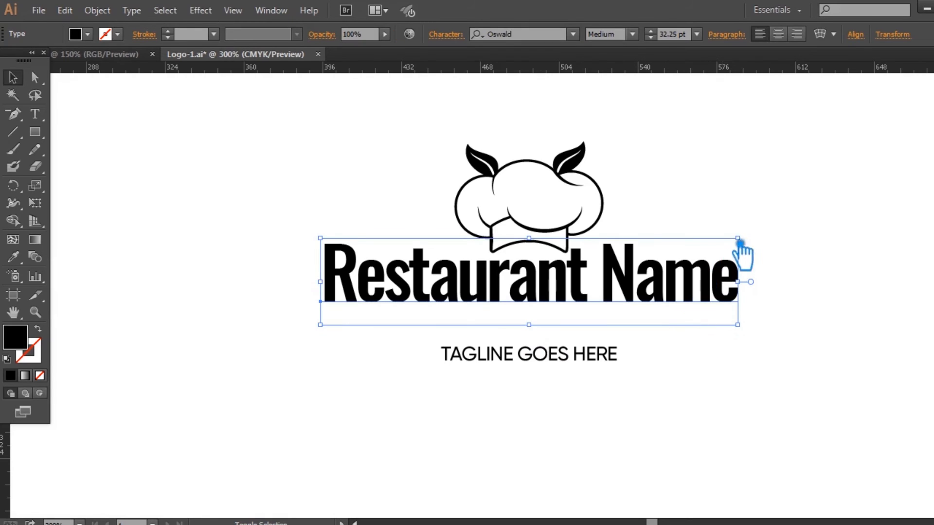
left_click_drag(751, 245, 710, 238)
left_click(710, 233)
left_click_drag(531, 358, 535, 316)
left_click(554, 255)
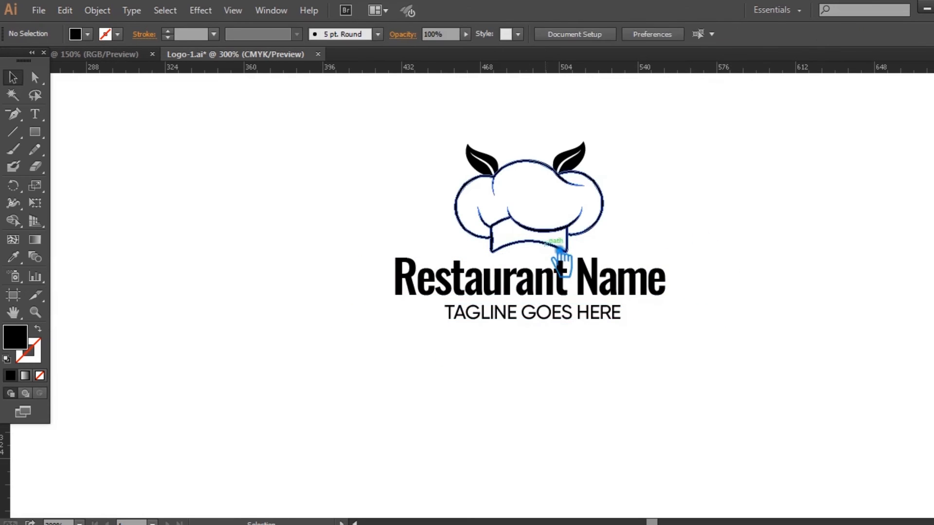
Set the tagline's font size to 6 pt and reposition it close beneath the Restaurant Name text
left_click(576, 316)
left_click(650, 38)
left_click(650, 38)
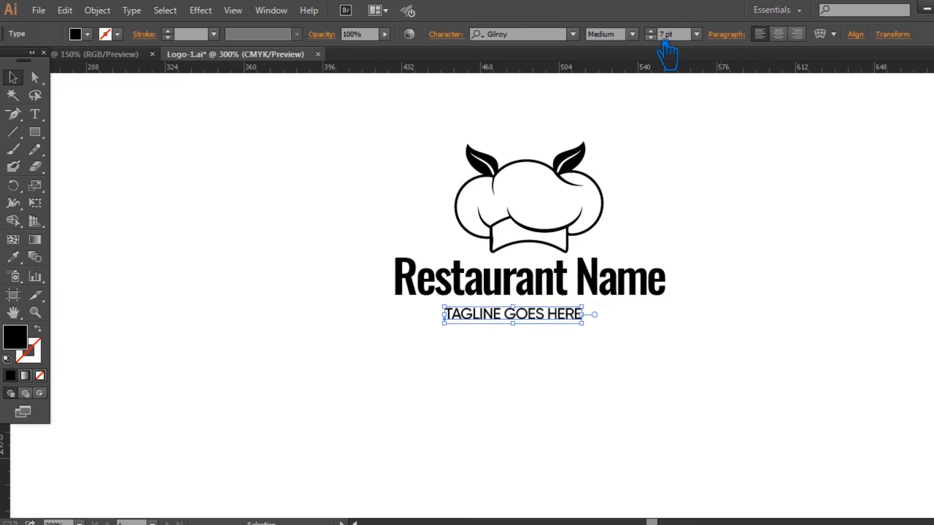
left_click(730, 258)
left_click_drag(530, 315, 536, 309)
Set the tagline's tracking to 400 and reduce its font size slightly
left_click(445, 34)
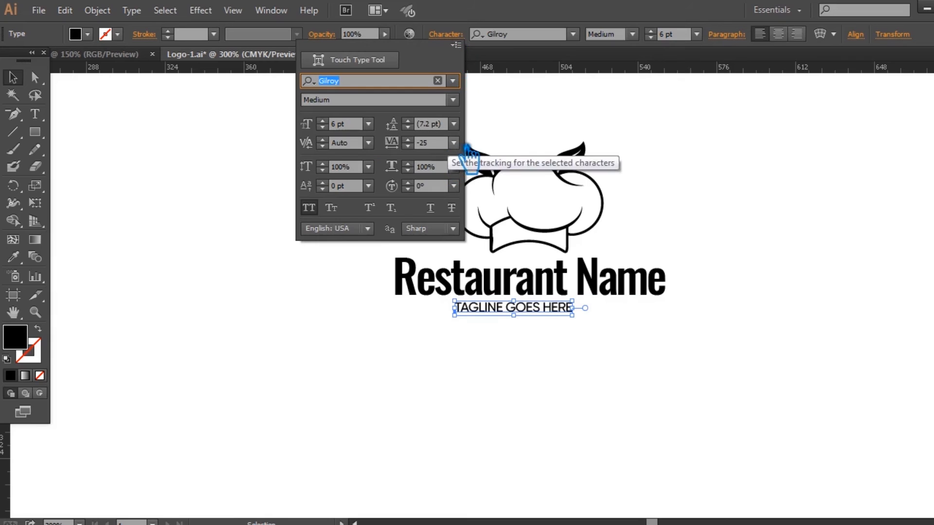
left_click_drag(441, 144, 370, 137)
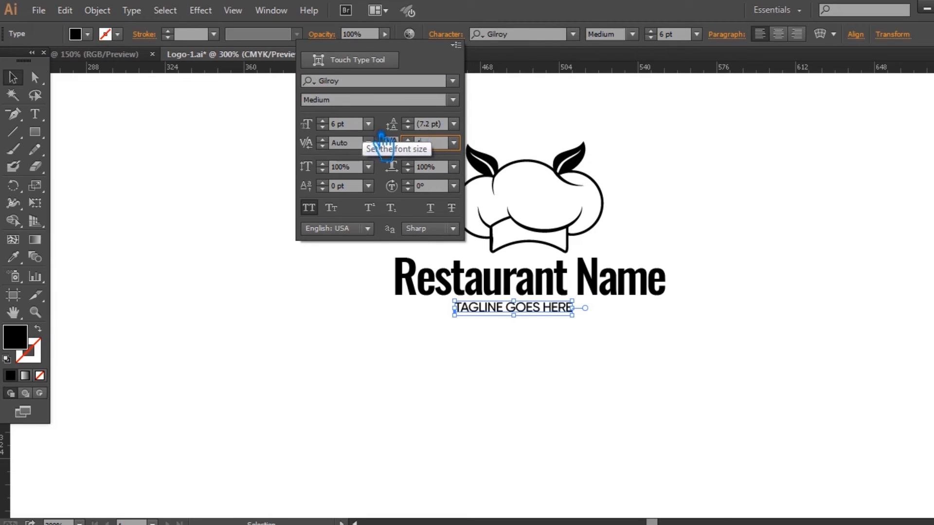
type("400")
key("Return")
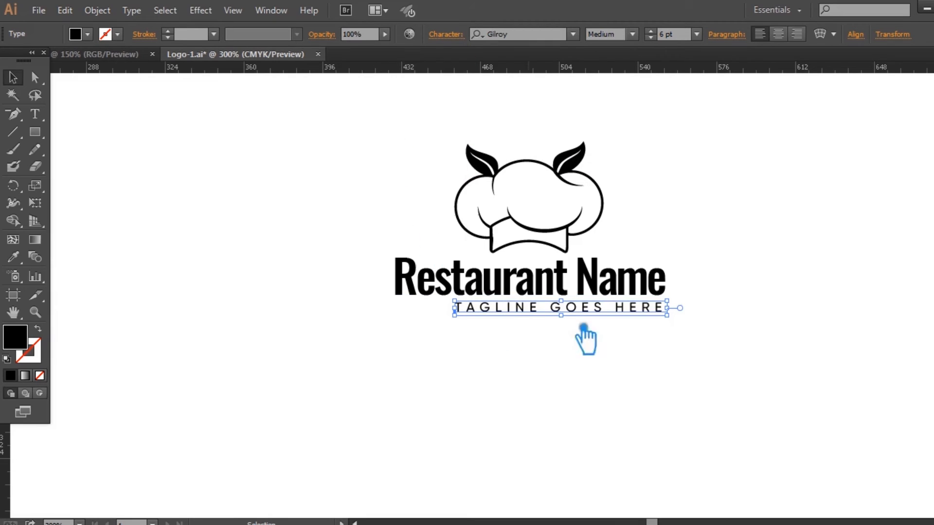
left_click(650, 38)
left_click(759, 238)
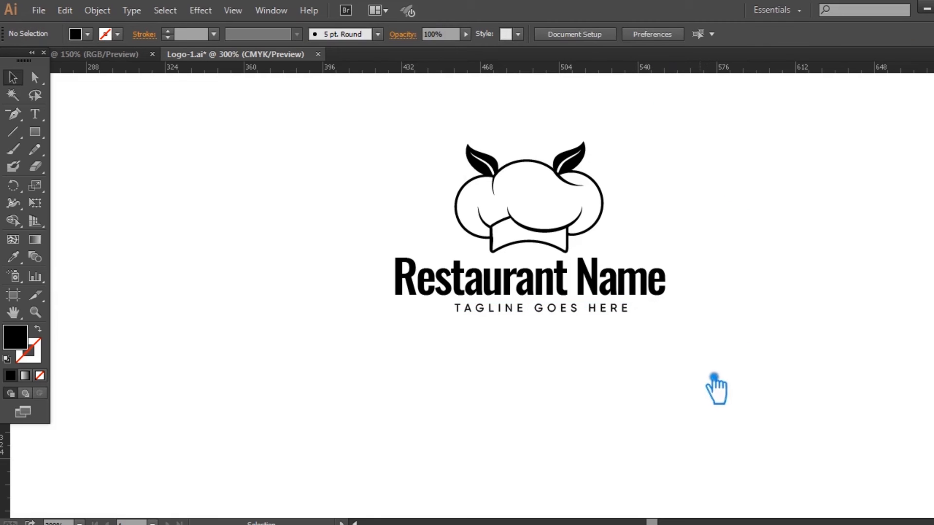
Align the chef hat, Restaurant Name text and tagline to a common horizontal centre
left_click_drag(710, 374, 402, 131)
left_click(485, 34)
left_click(757, 260)
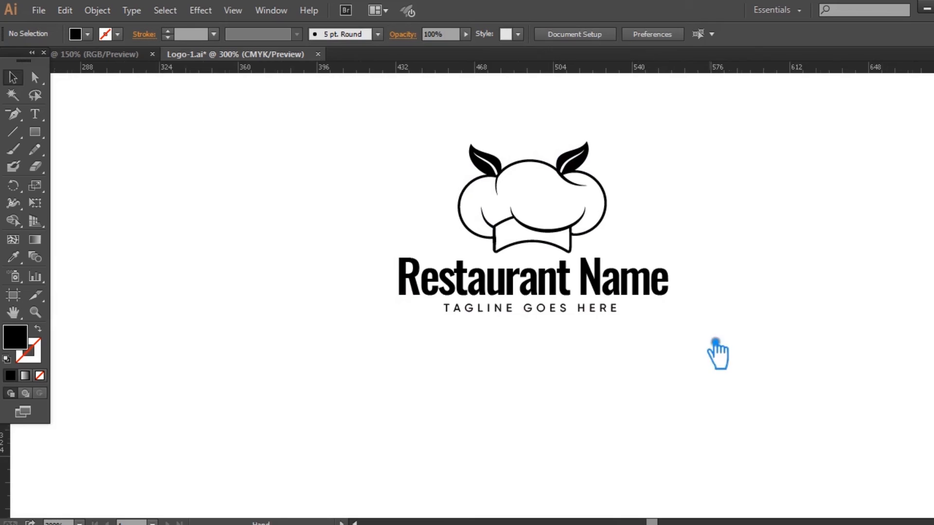
left_click_drag(711, 341, 652, 336)
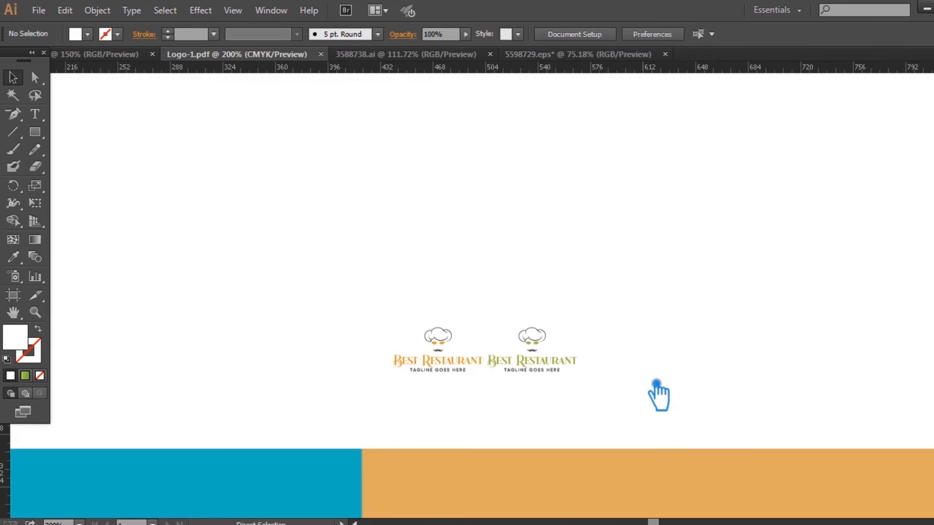
Ungroup the orange Best Restaurant logo in the Logo-1.pdf document
key("ctrl+plus")
key("ctrl+plus")
key("ctrl+plus")
key("ctrl+plus")
key("ctrl+plus")
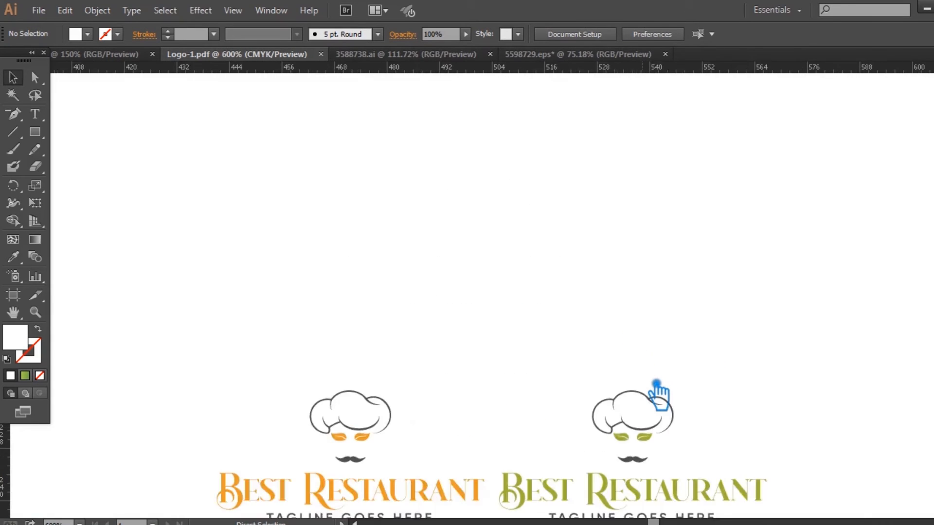
key("ctrl+minus")
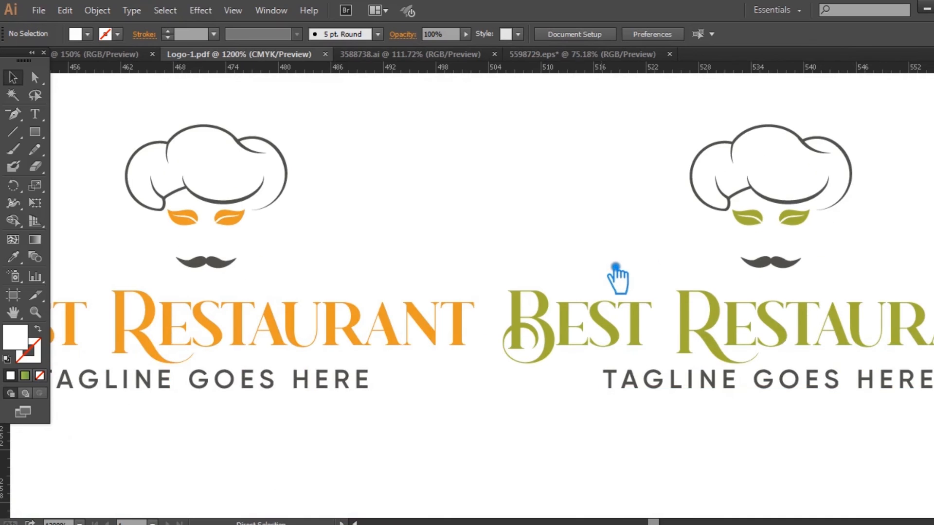
left_click_drag(573, 359, 566, 377)
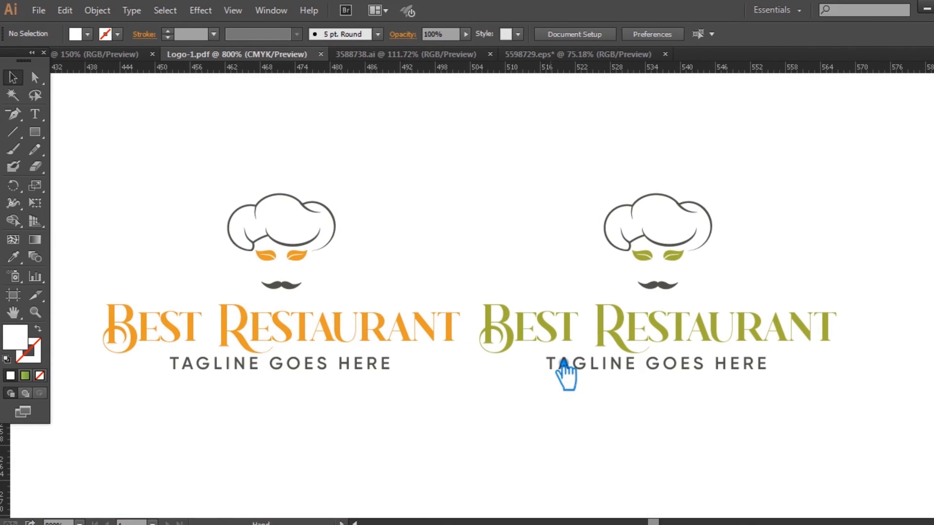
left_click(287, 284)
right_click(279, 281)
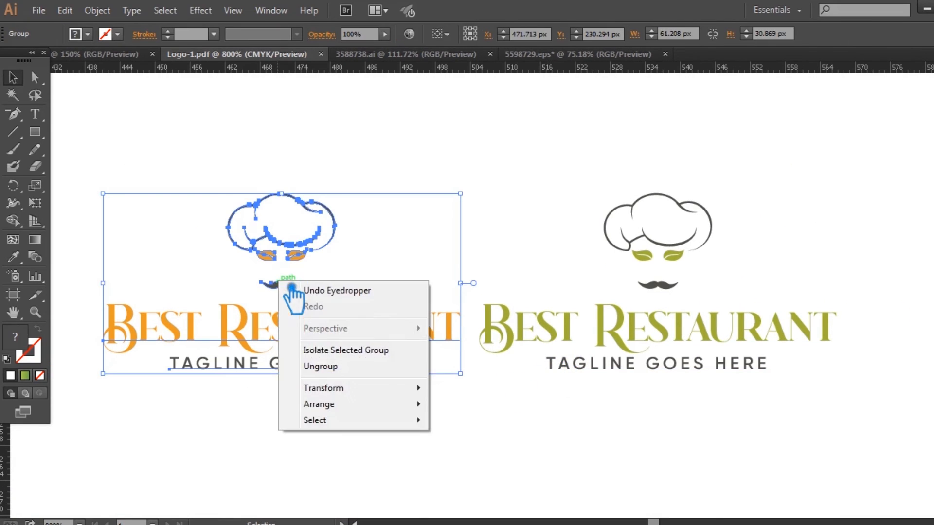
left_click(321, 366)
left_click(361, 406)
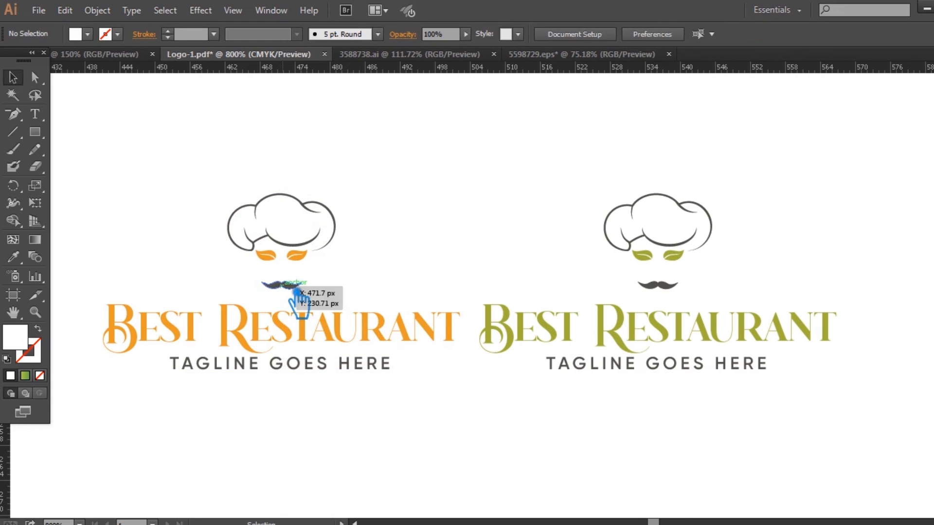
Move the orange logo's chef hat, leaf eyes and moustache slightly down towards the Best Restaurant text
left_click(297, 291)
mouse_move(302, 297)
left_mouse_down()
mouse_move(297, 315)
mouse_move(302, 303)
left_mouse_up()
left_click(364, 285)
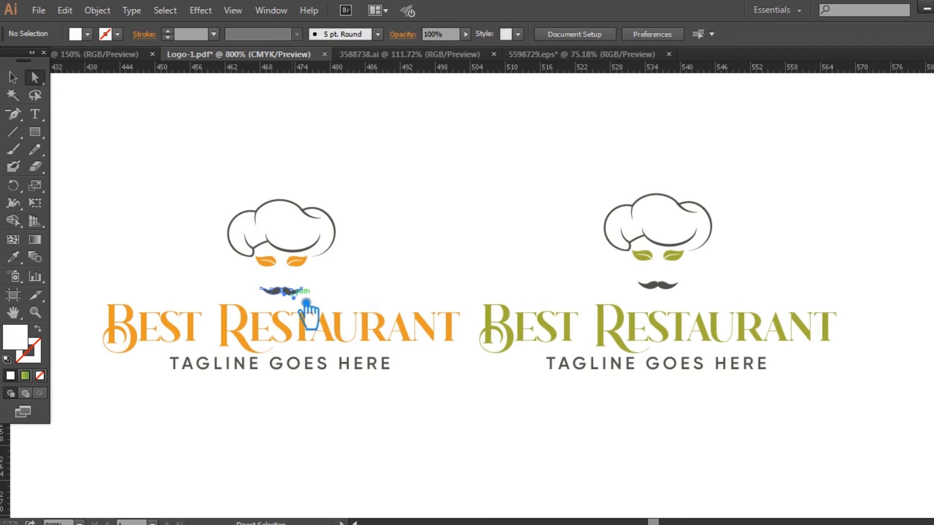
Ungroup the orange logo's chef hat, leaf eyes and moustache into separate objects
left_click(306, 302)
left_click(13, 95)
left_click(459, 161)
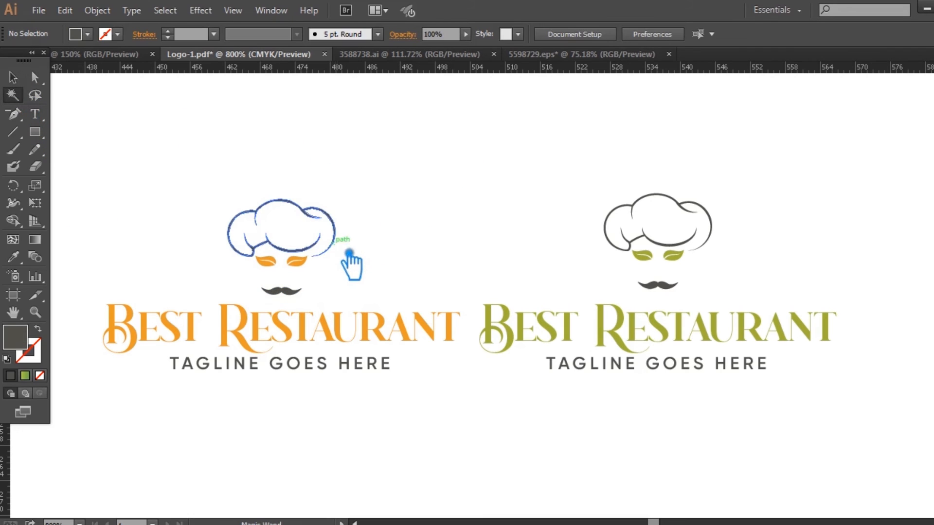
right_click(334, 240)
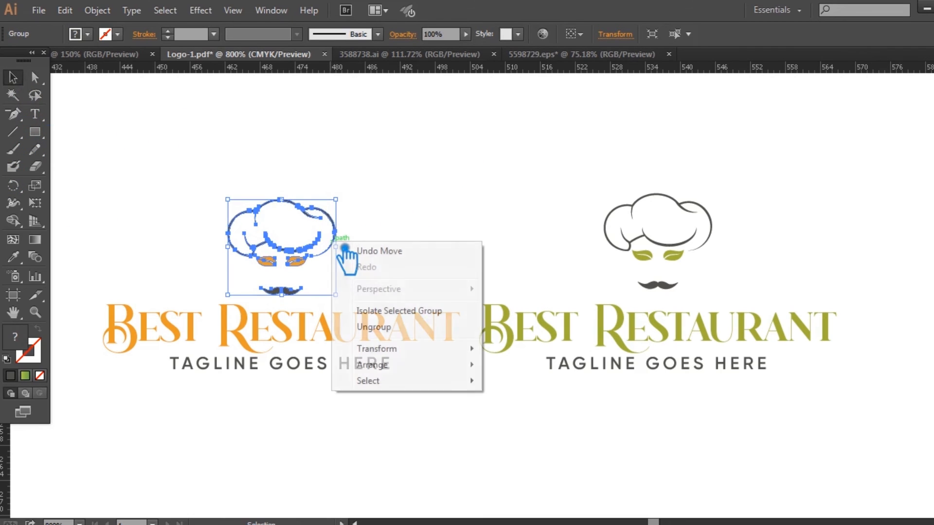
left_click(393, 331)
left_click(313, 298)
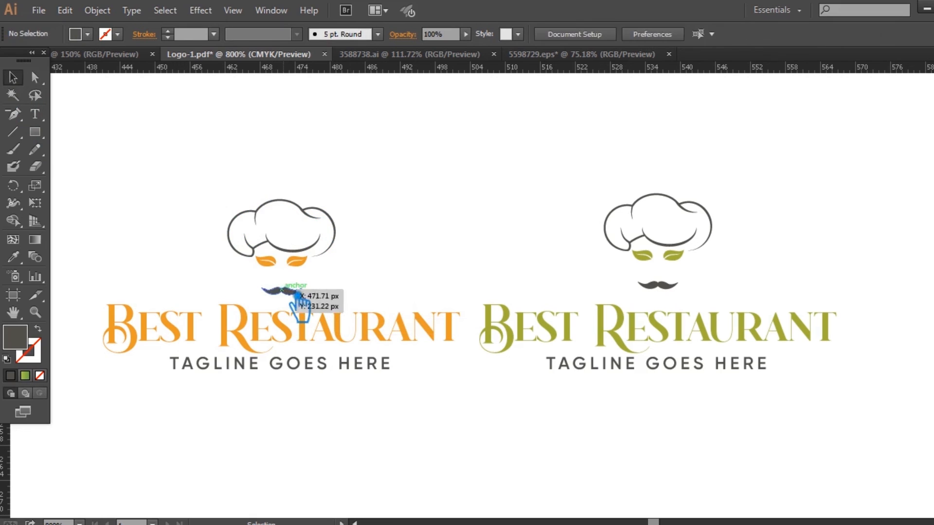
Nudge the orange logo's moustache slightly up towards the leaf eyes
left_click(296, 292)
key("Up")
left_click(392, 280)
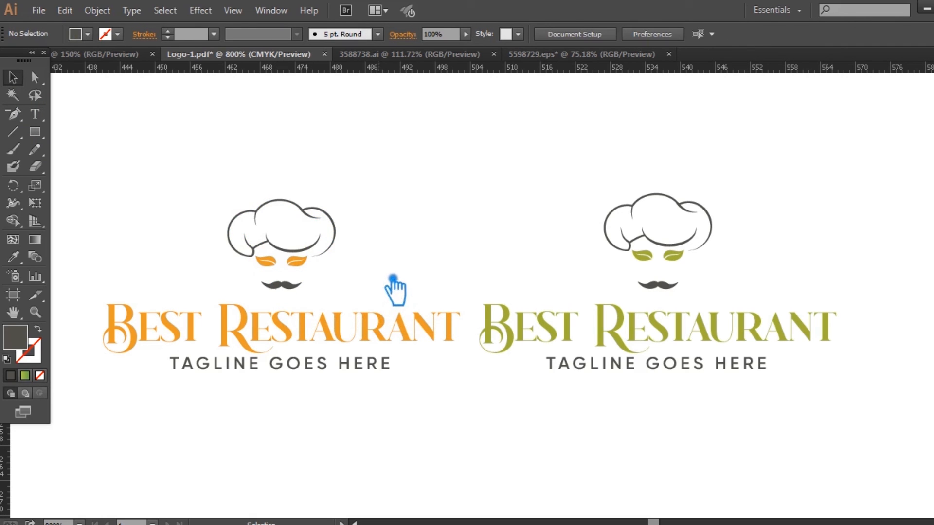
Delete the chef hat, leaf eyes and moustache above the green Best Restaurant text
left_click(679, 259)
right_click(679, 260)
left_click(712, 342)
left_click(644, 144)
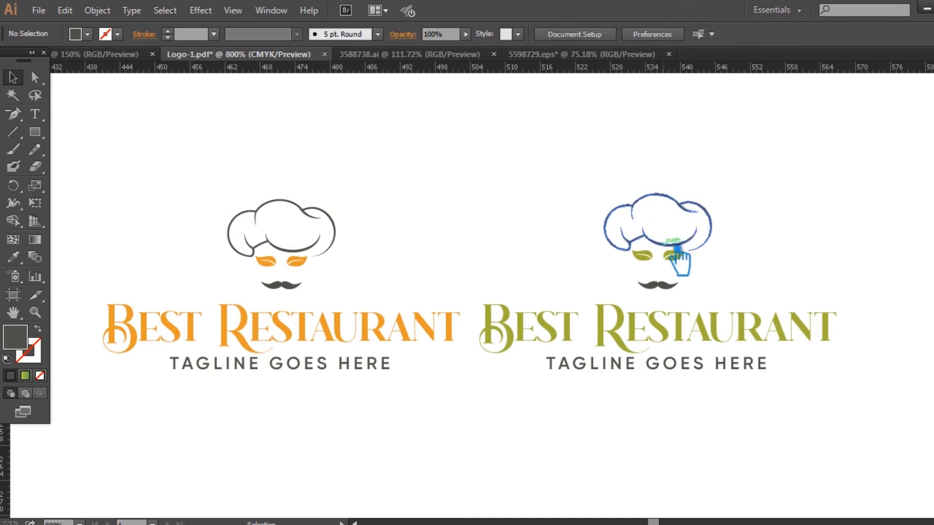
left_click(677, 245)
key("Delete")
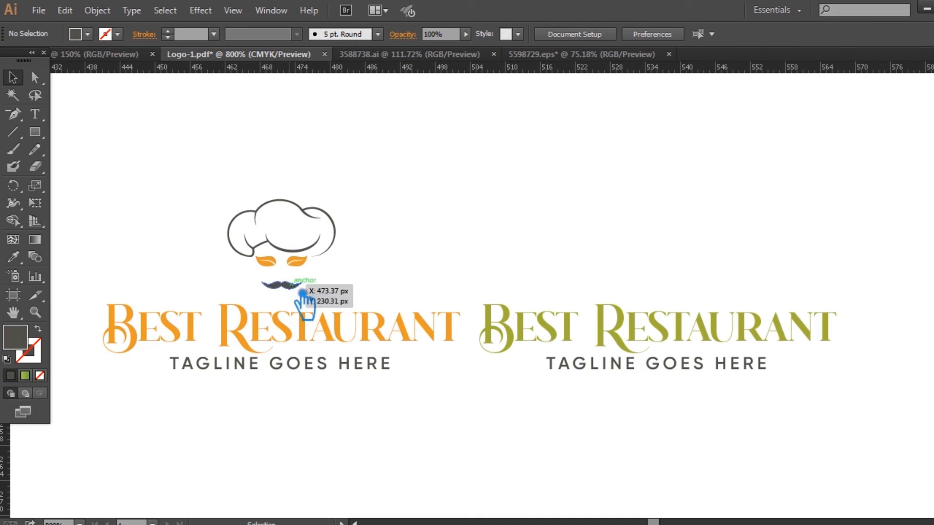
Nudge the orange logo's moustache slightly down and group it with the leaf eyes and chef hat
left_click(301, 287)
key("Down")
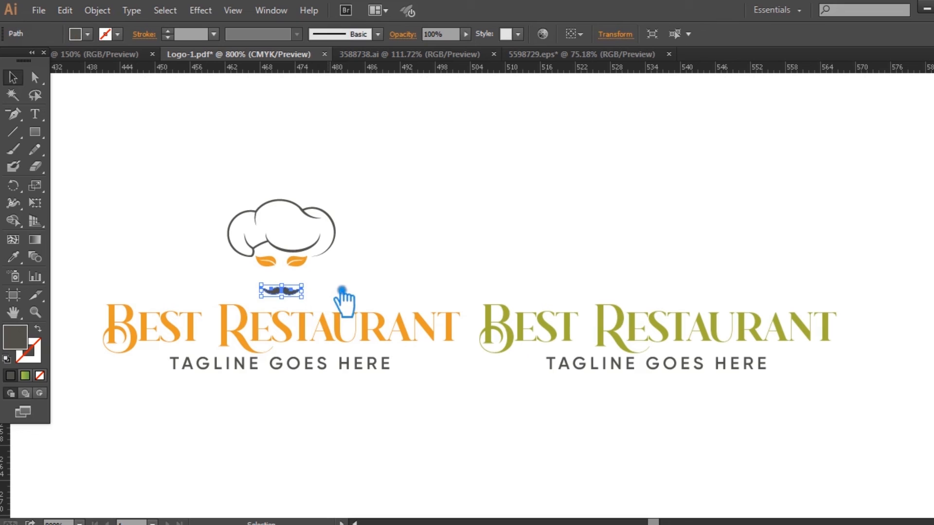
left_click(305, 262, "shift")
left_click(319, 247, "shift")
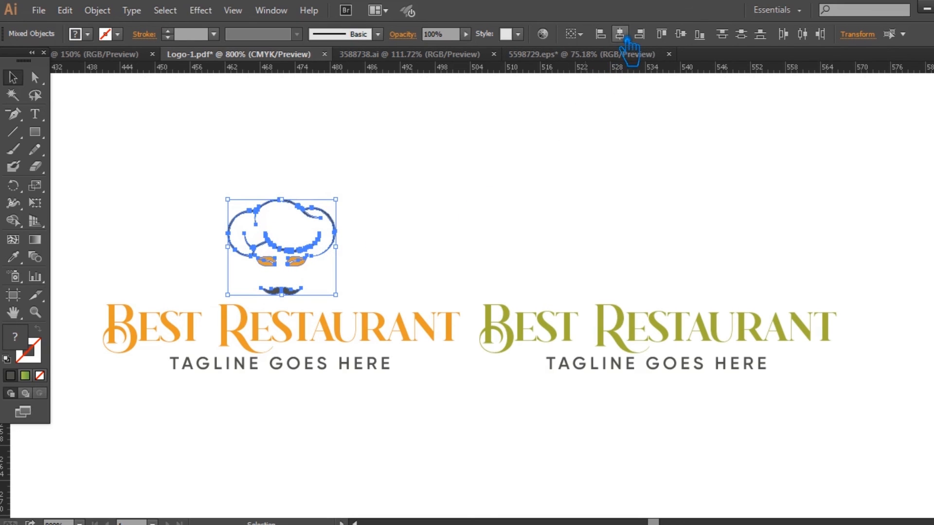
left_click(471, 230)
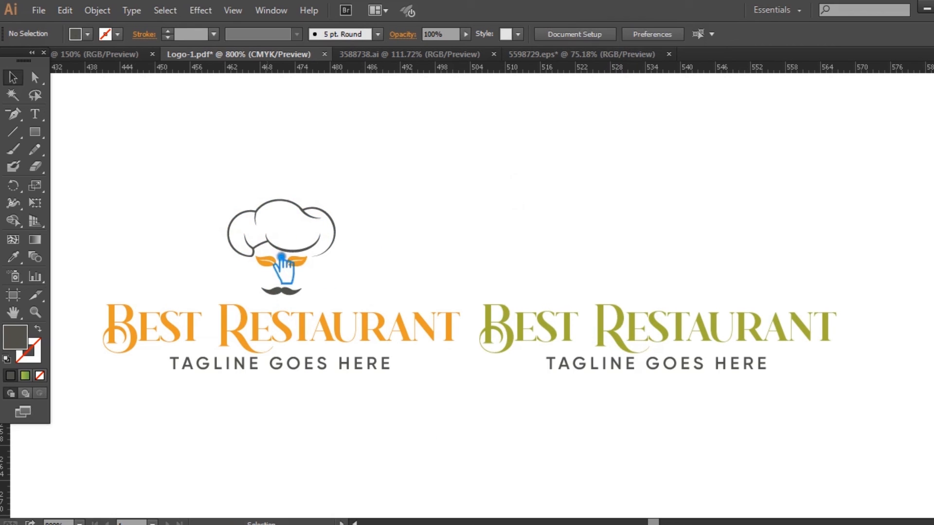
Copy the orange logo's chef icon group to above the green Best Restaurant text, level with the original
left_click(307, 263, "ctrl")
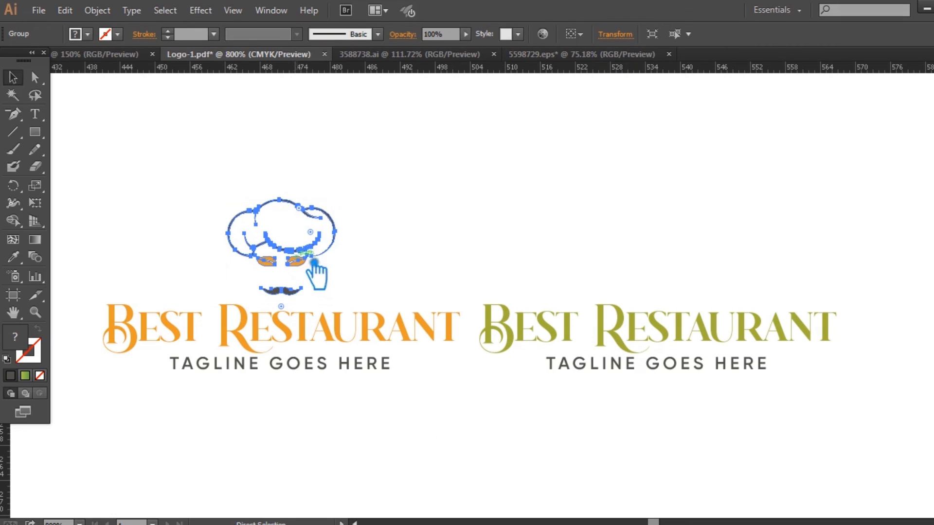
left_click(450, 225)
left_click_drag(323, 267, 701, 256)
left_click(780, 233)
left_click_drag(698, 256, 697, 256)
left_click(782, 249)
Recolour the copied icon's two leaf eyes with the green sampled from the Best Restaurant text
left_click(683, 261)
left_click(651, 262, "shift")
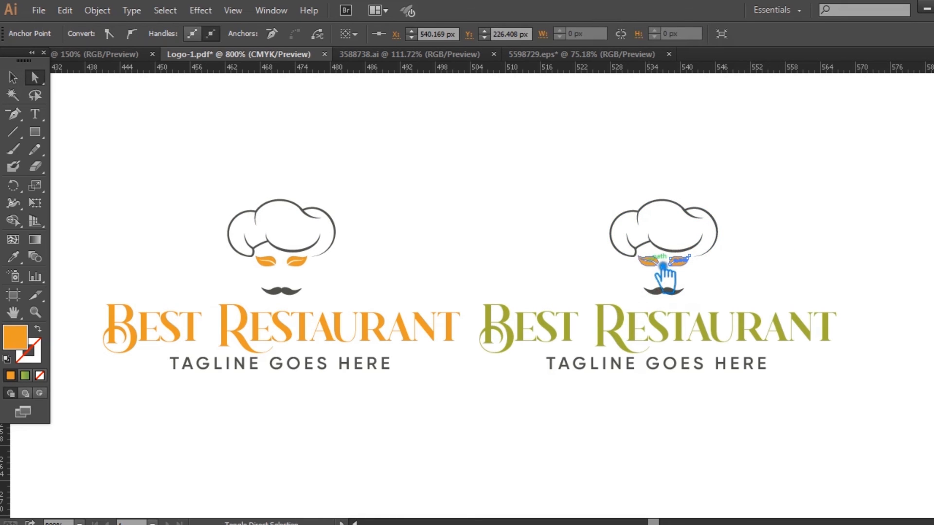
left_click(634, 325)
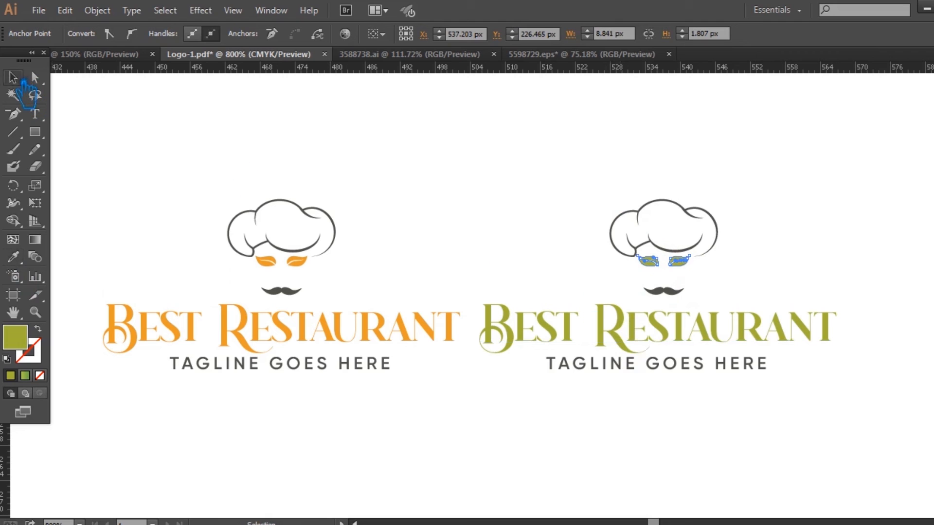
left_click(454, 156)
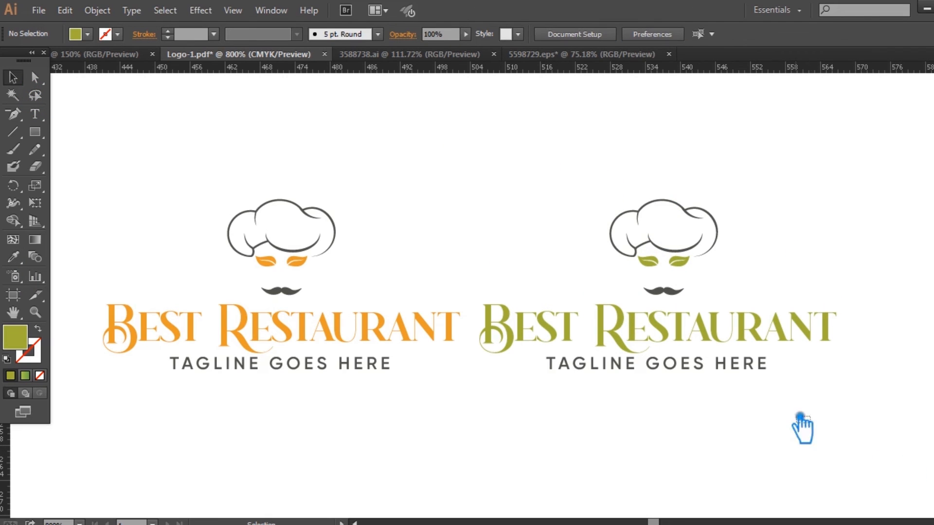
Align the green logo's chef icon, Best Restaurant text and tagline to a common horizontal centre
left_click_drag(814, 427, 608, 216)
left_click(486, 34)
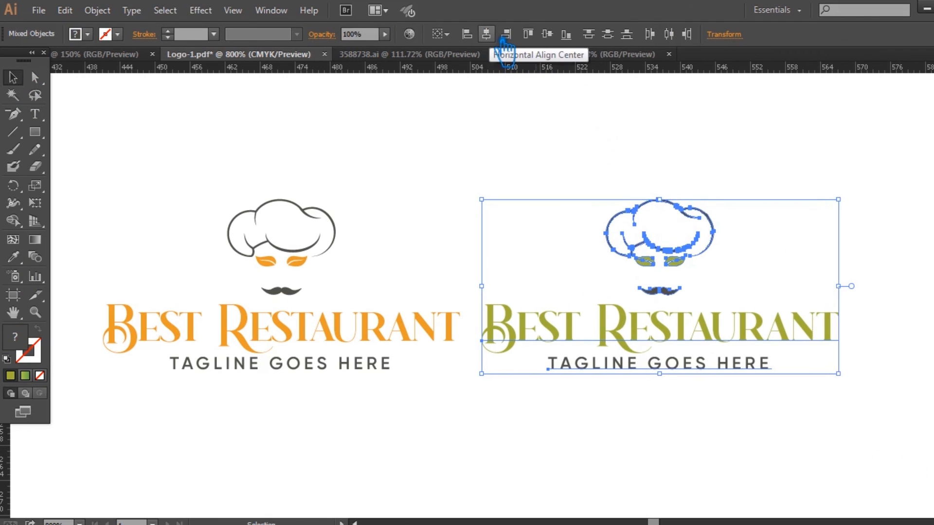
key("a")
key("v")
left_click(220, 184)
key("a")
key("v")
left_click(450, 165)
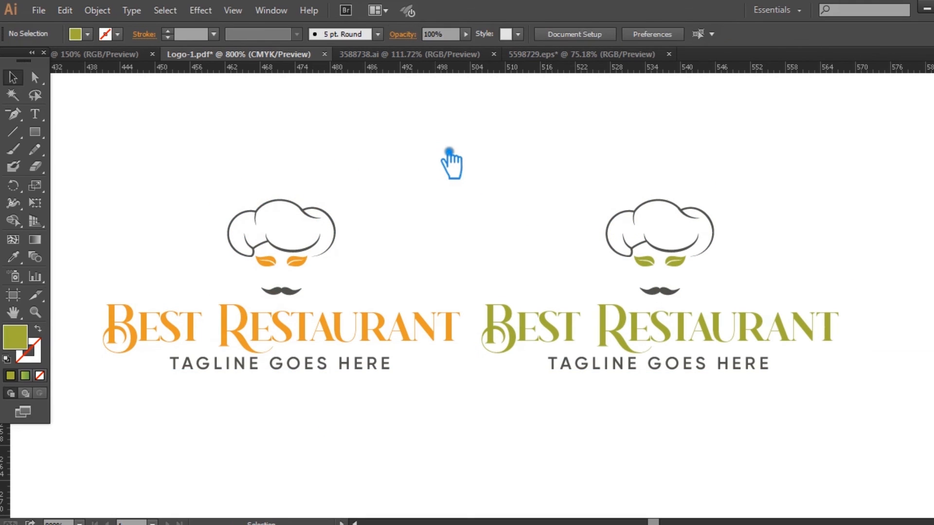